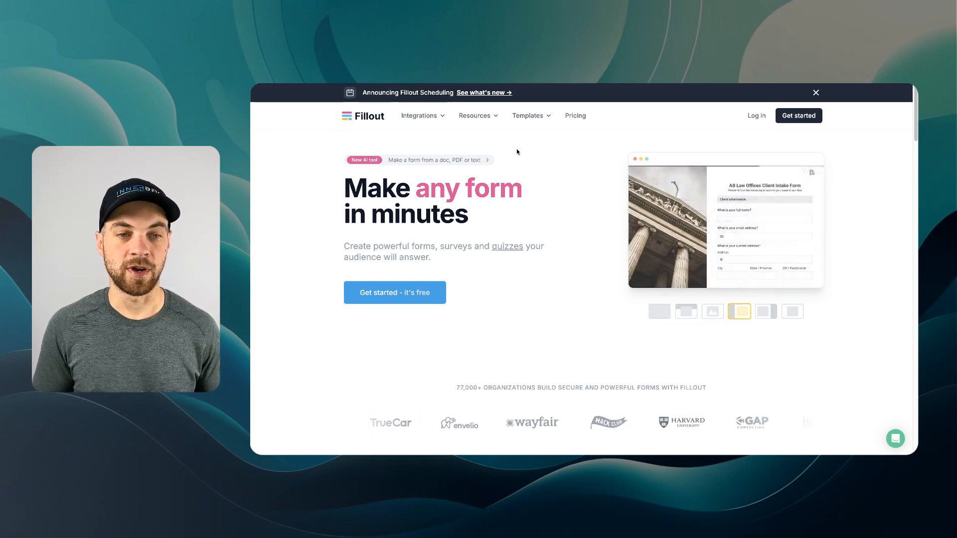
Look over the Fillout homepage, including its integrations and no-code form building features.
scroll(528, 164, "down", 2)
scroll(531, 172, "down", 1)
scroll(531, 173, "up", 3)
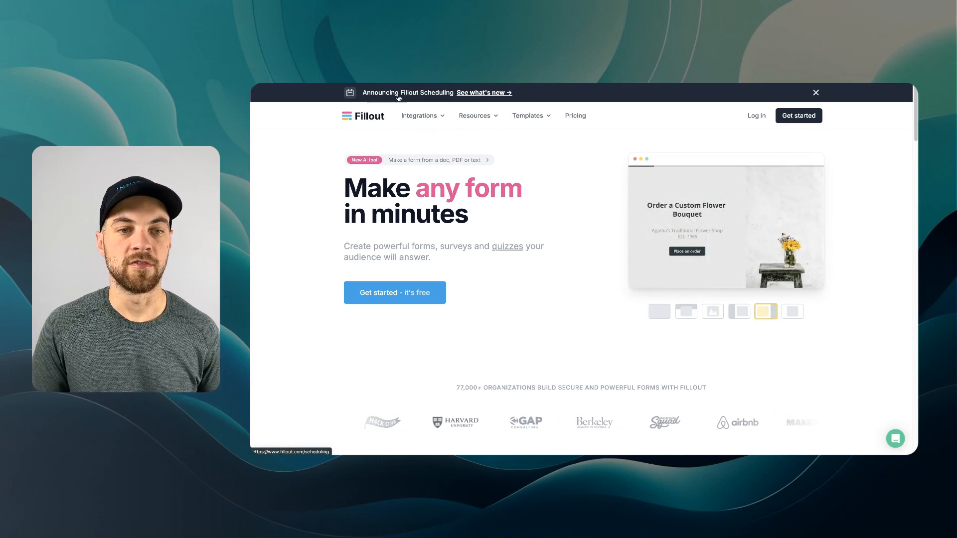
scroll(486, 139, "down", 5)
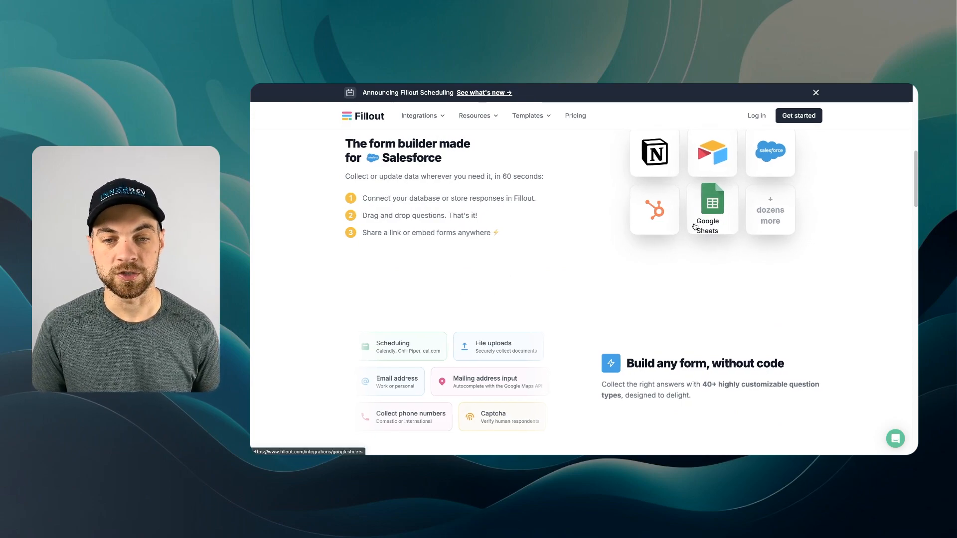
scroll(575, 235, "down", 2)
scroll(575, 236, "up", 3)
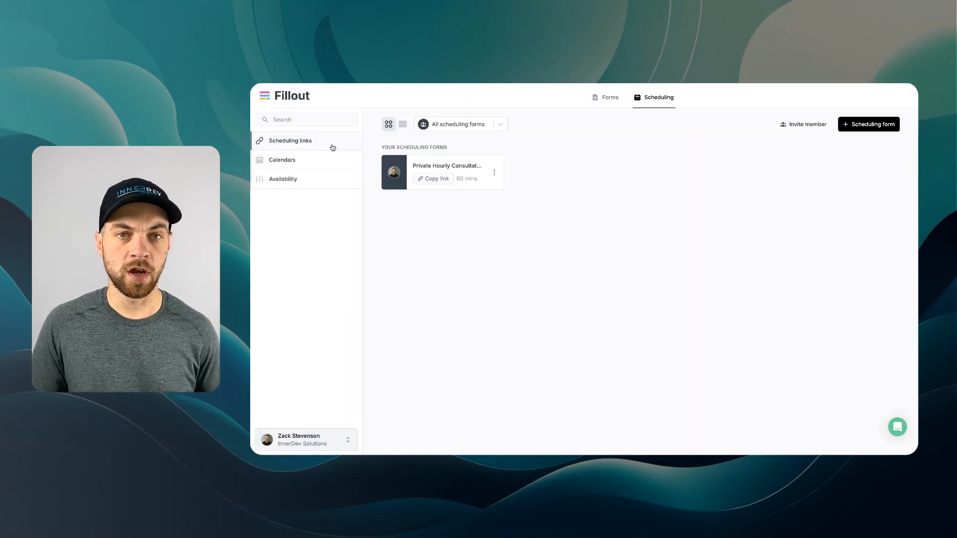
Start a new scheduling form and enter a meeting title made of "Meet with" and the organizer's first name.
left_click(601, 97)
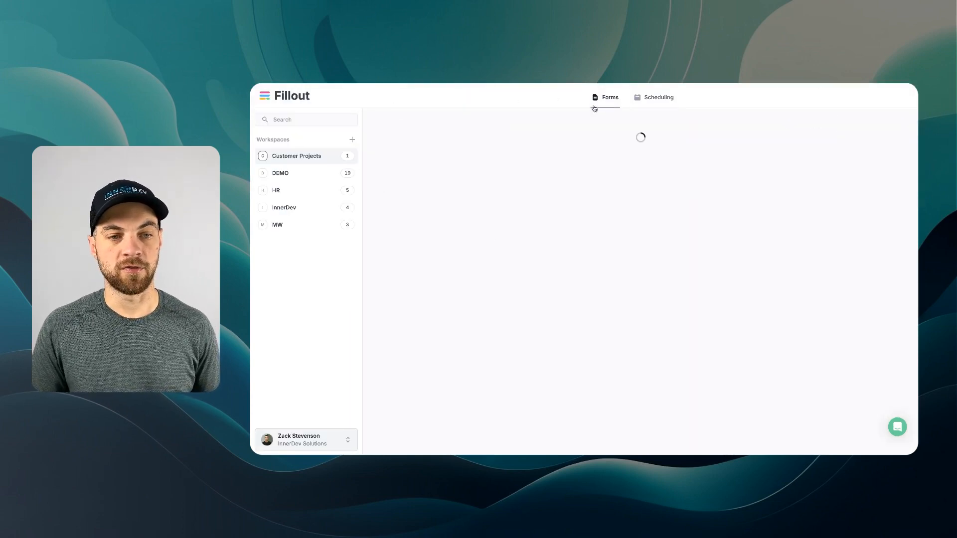
left_click(658, 99)
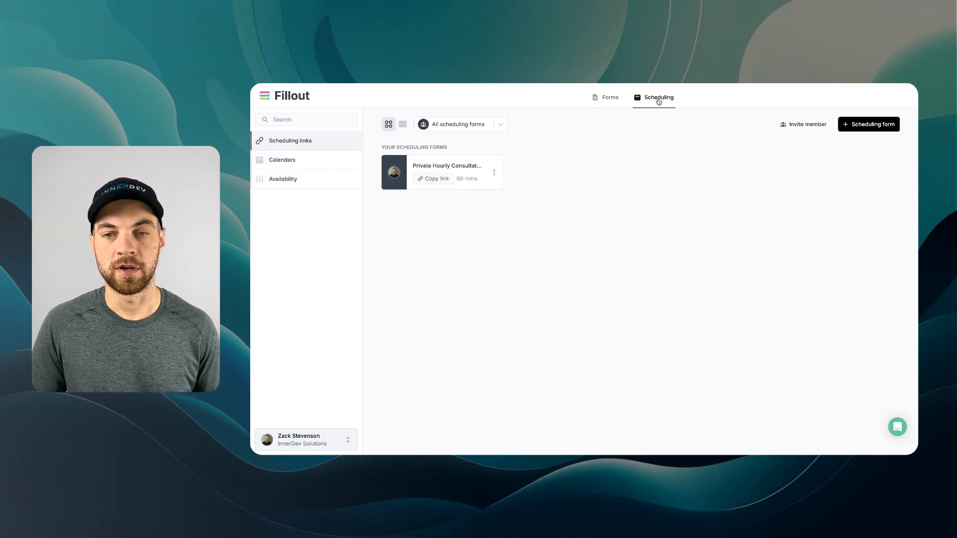
left_click(869, 124)
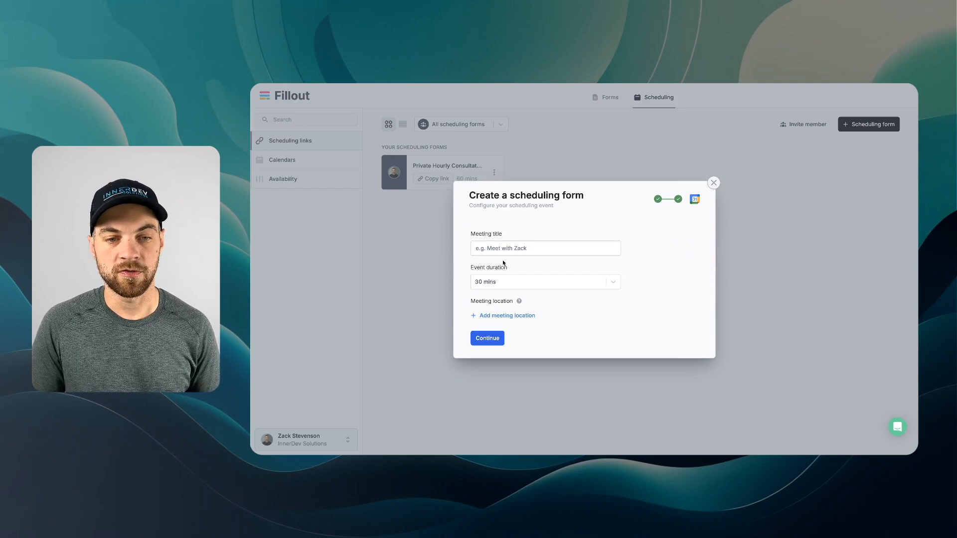
left_click(519, 249)
type("Meet w")
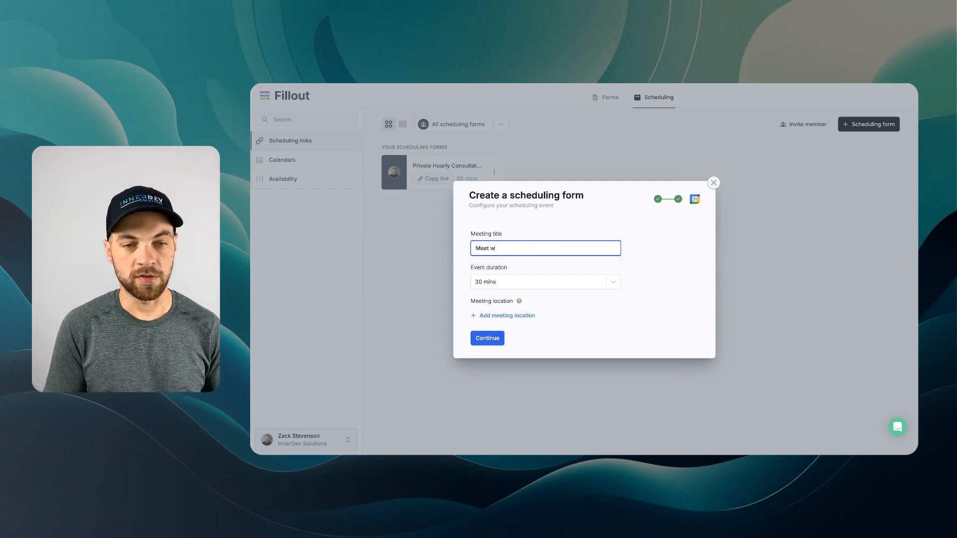
type("ith Zack")
Choose an event duration of 30 mins and add Google Meets as the meeting location.
left_click(515, 282)
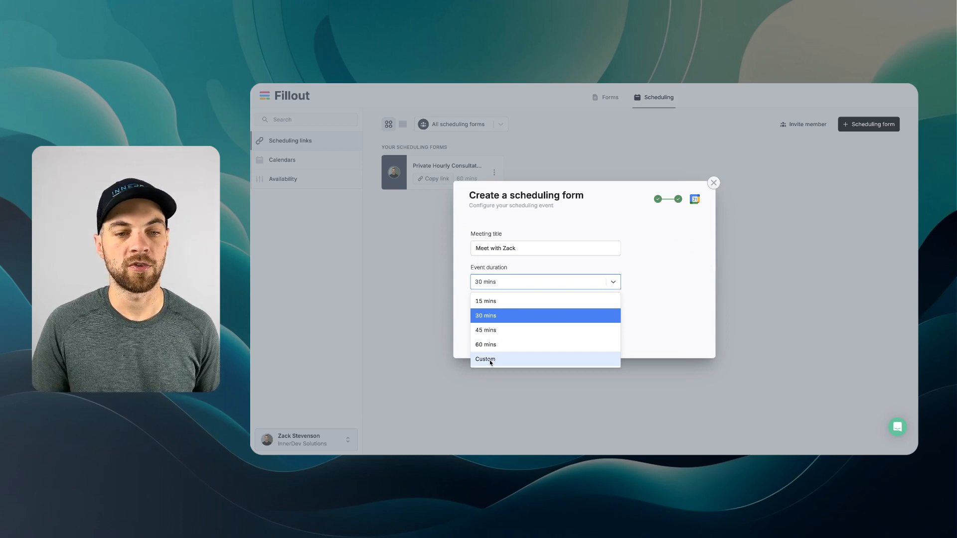
left_click(483, 316)
left_click(595, 302)
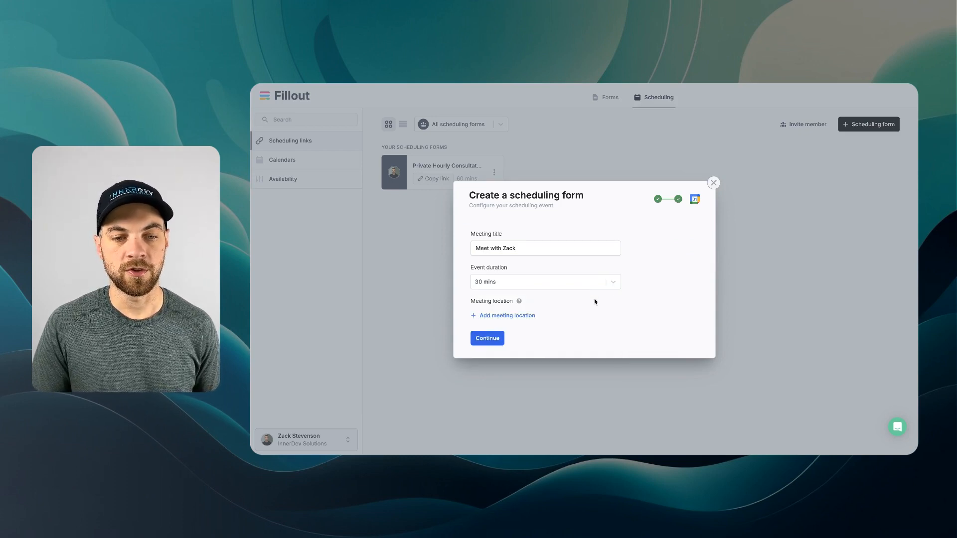
left_click(508, 315)
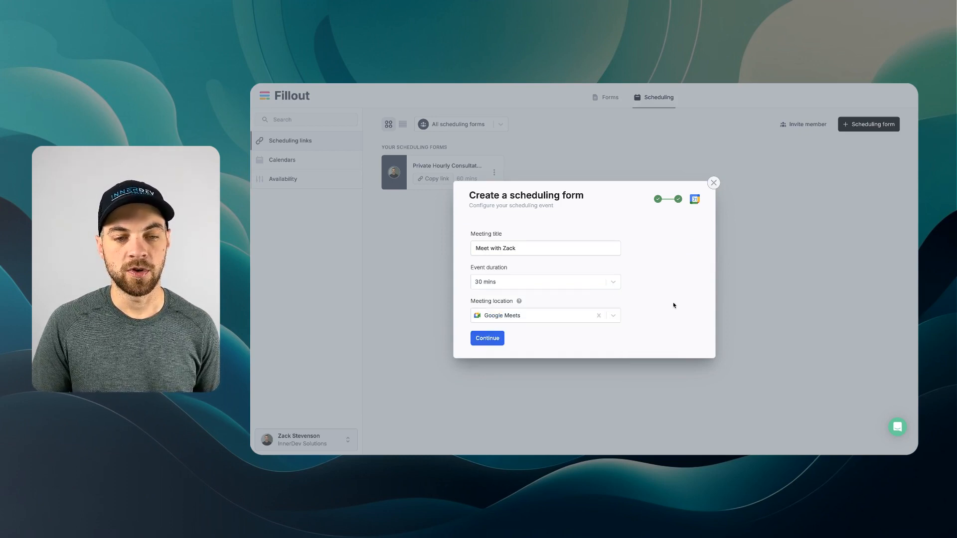
left_click(613, 316)
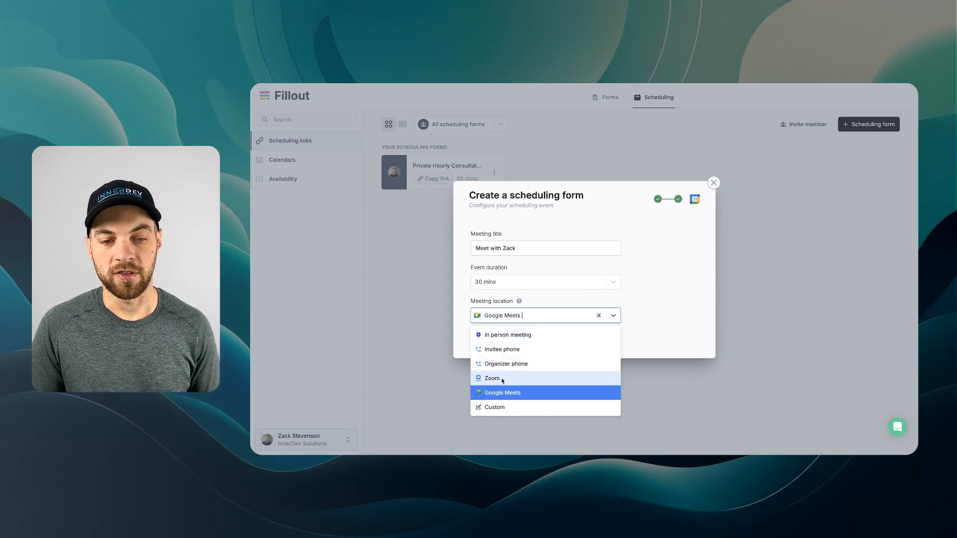
left_click(586, 304)
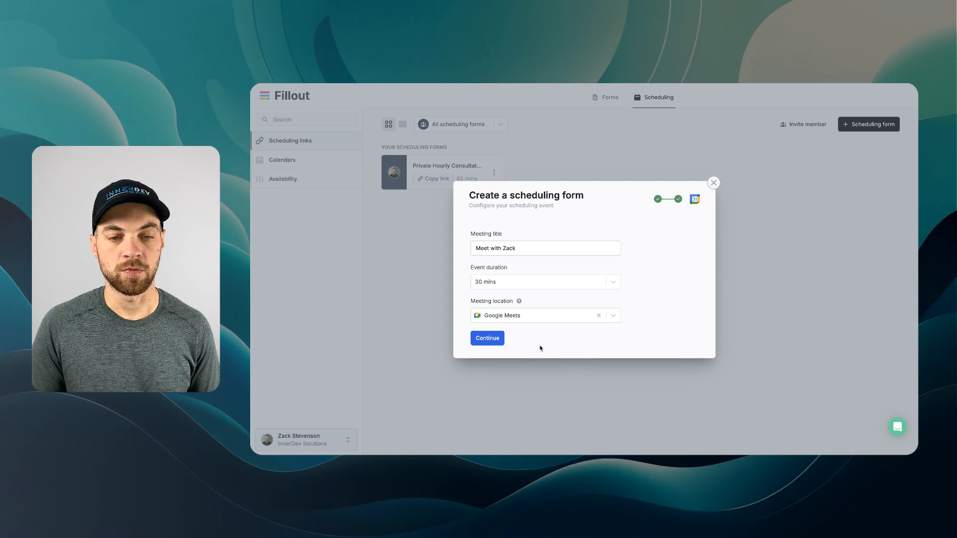
Create the scheduling form and add "- Demo" to the end of its suggested form name.
left_click(487, 338)
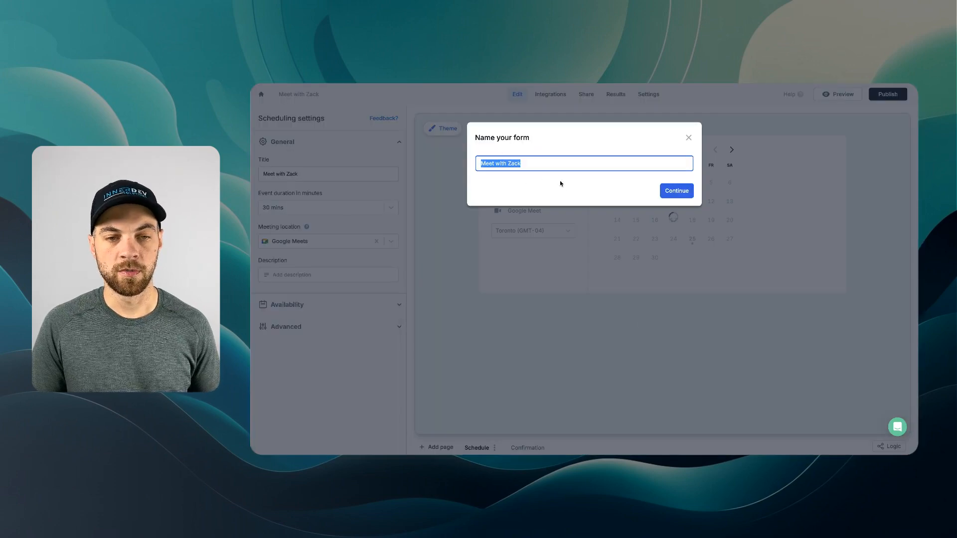
left_click(559, 162)
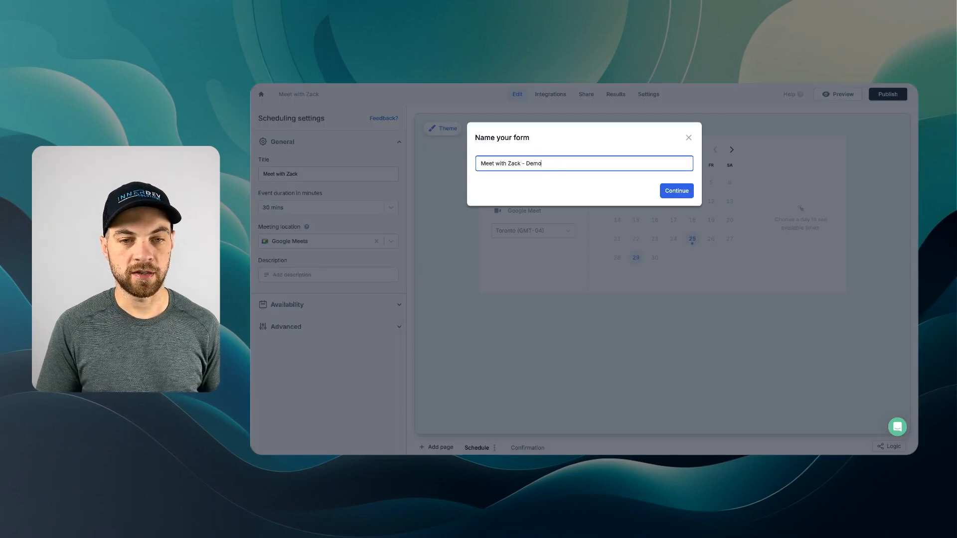
key("Return")
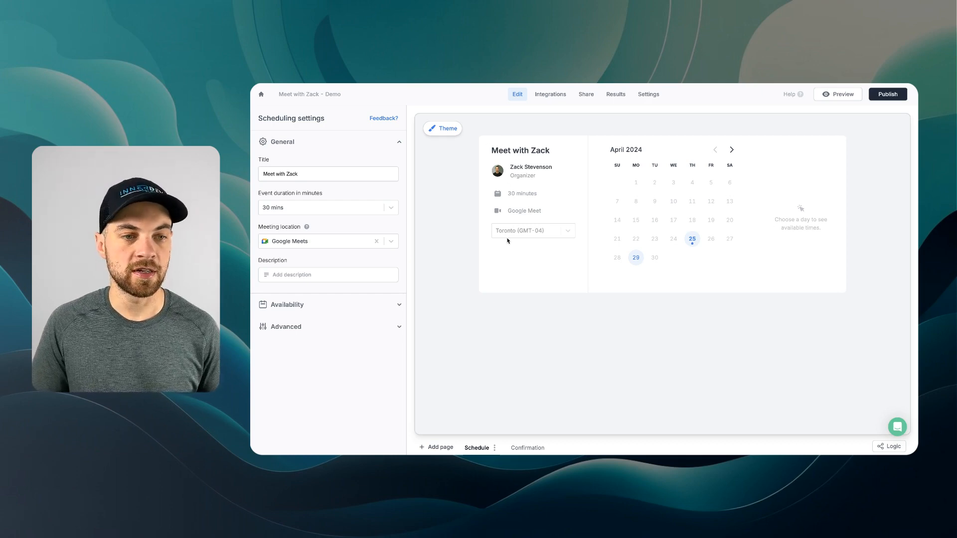
Replace the event title with "Book a call with" followed by the organizer's first name.
left_click(368, 176)
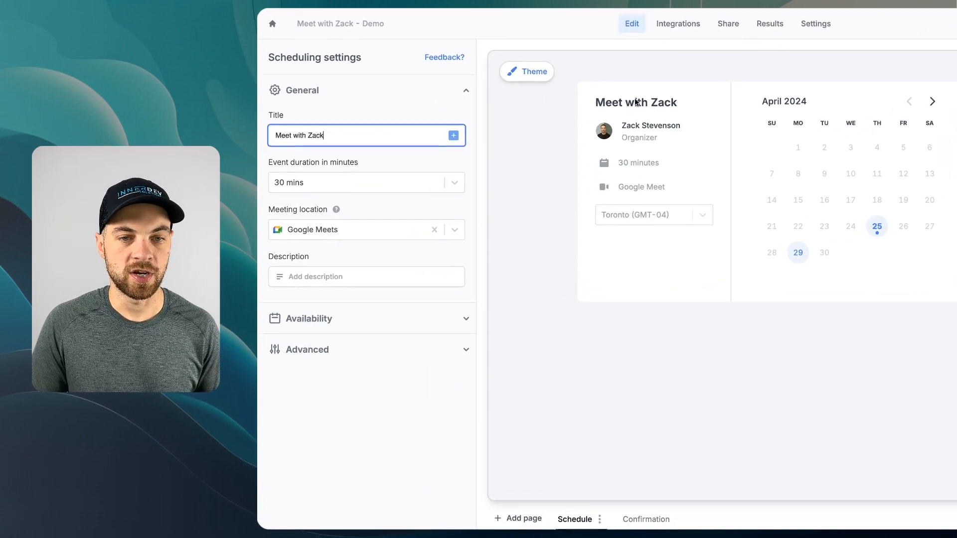
left_click_drag(362, 135, 277, 127)
left_click(354, 136)
type("Book a ")
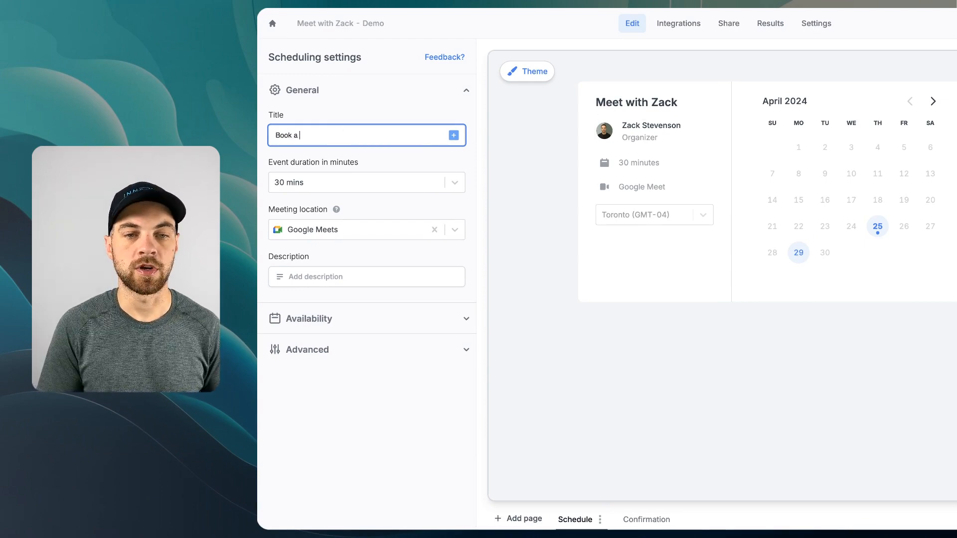
type("CAll wiht Zack")
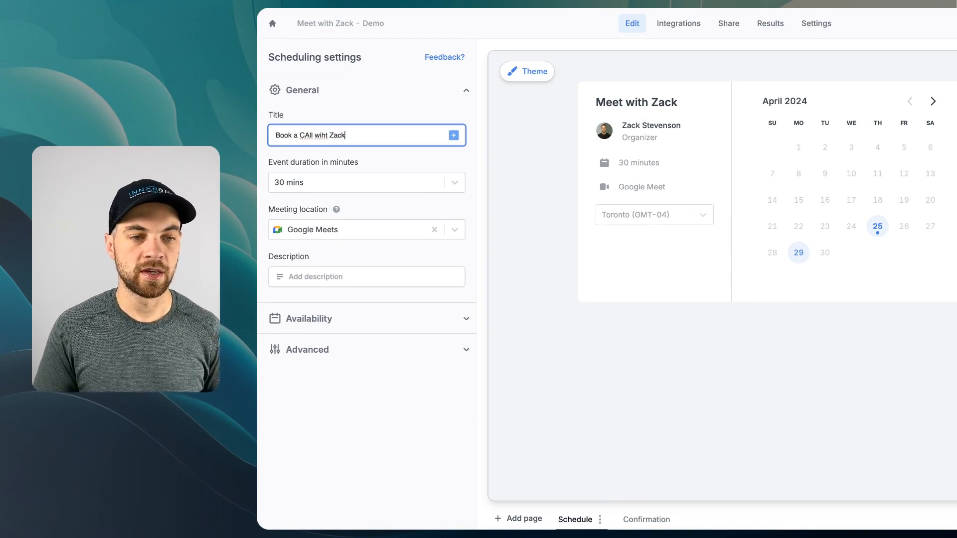
Check the options offered for the event duration and the meeting location.
left_click(455, 182)
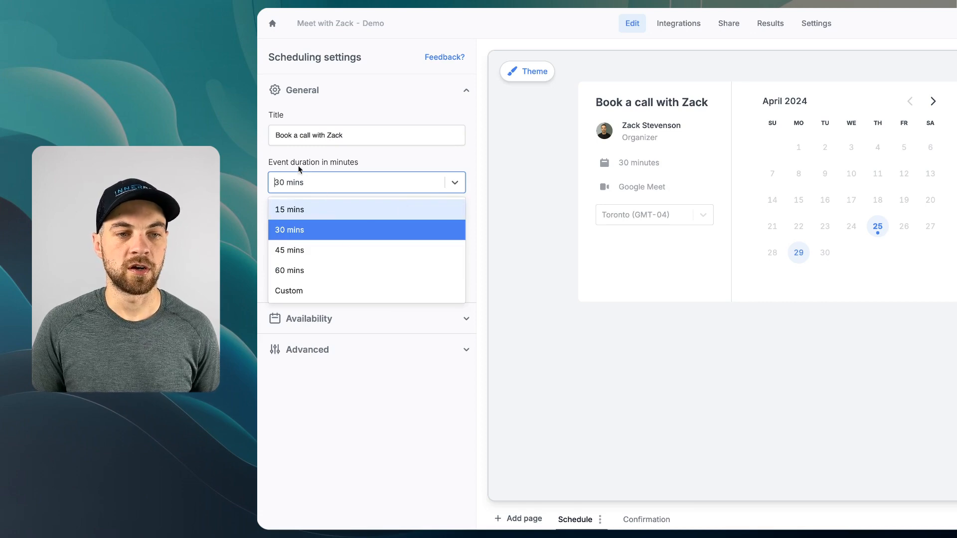
left_click(381, 165)
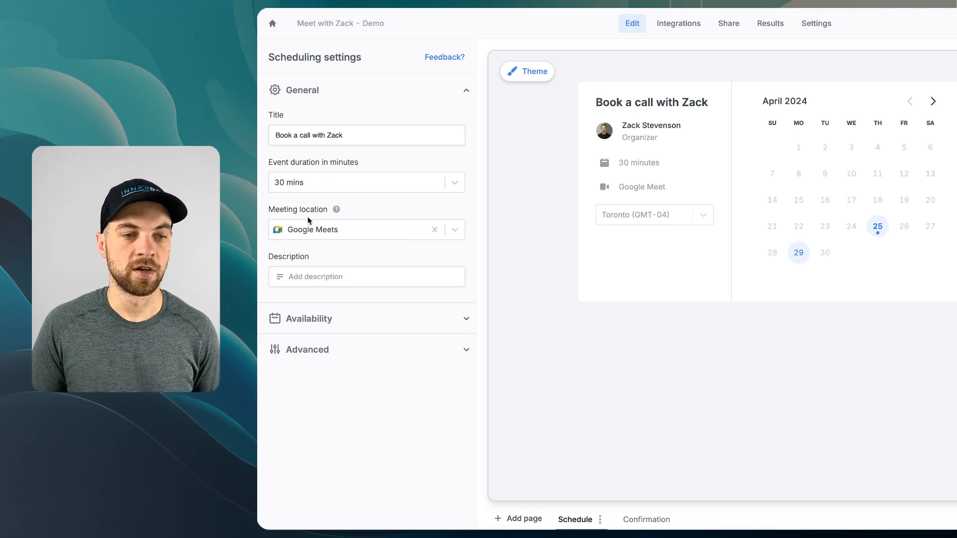
left_click(453, 230)
left_click(411, 215)
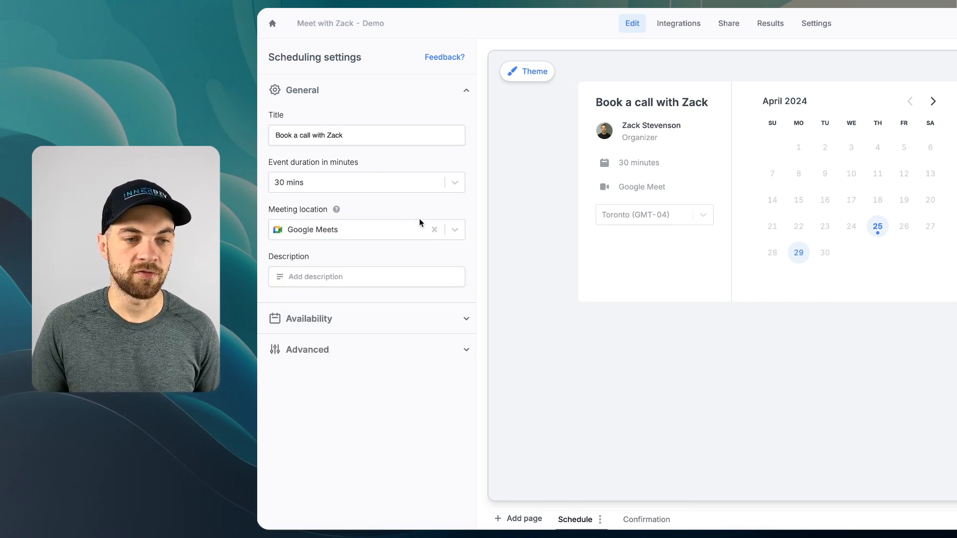
Add the event description "Description text here".
left_click(311, 284)
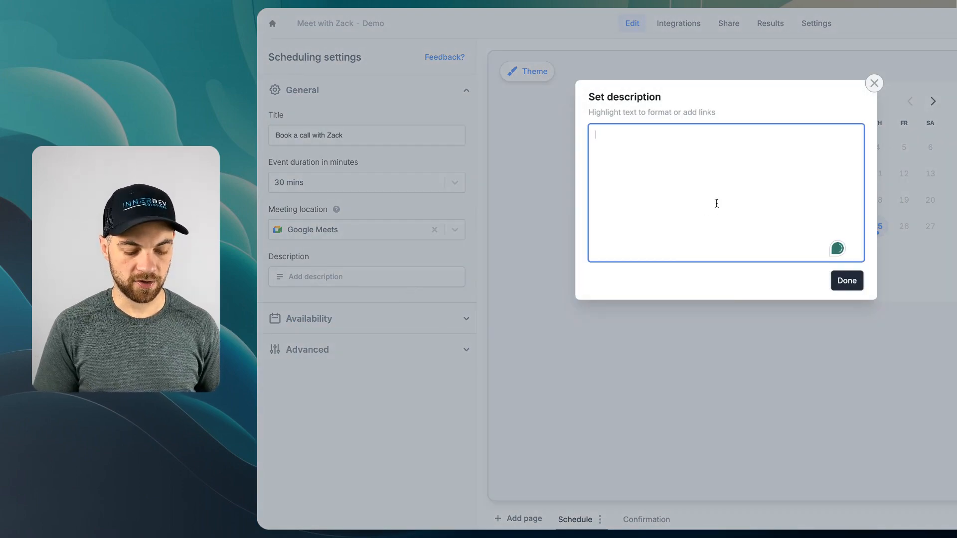
type("D")
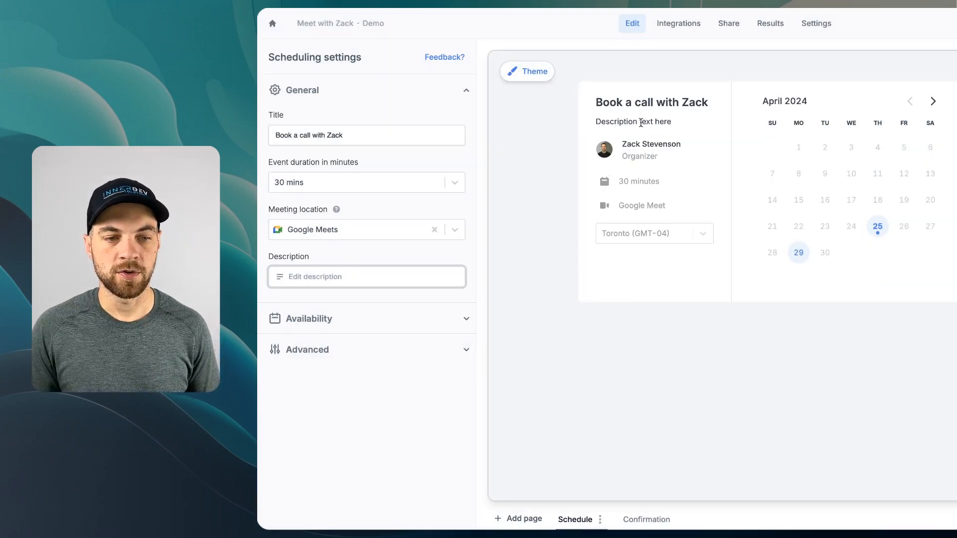
Expand the availability settings and open the organizer's working hours for editing.
left_click(417, 323)
scroll(433, 314, "down", 3)
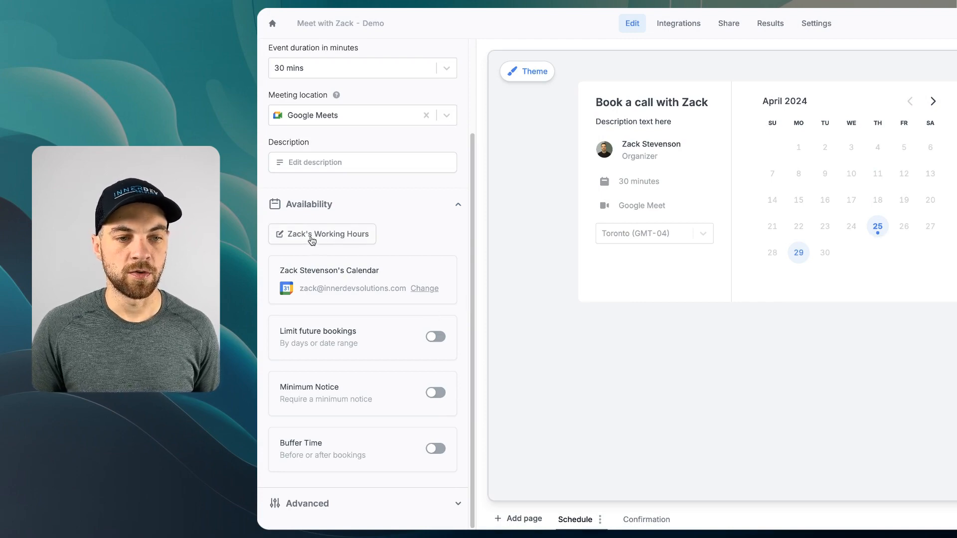
left_click(352, 238)
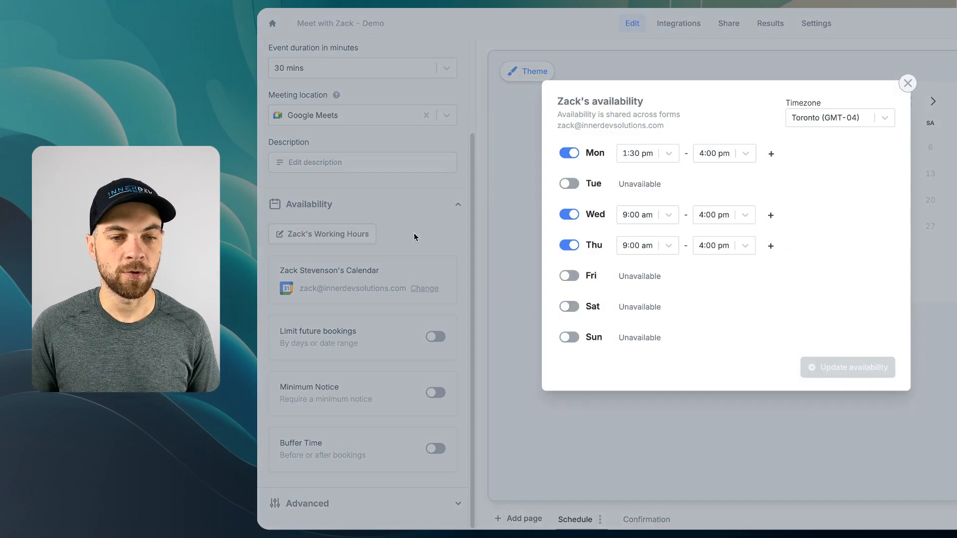
Try making Tuesday an available day in the organizer's working hours.
left_click(576, 187)
left_click(573, 185)
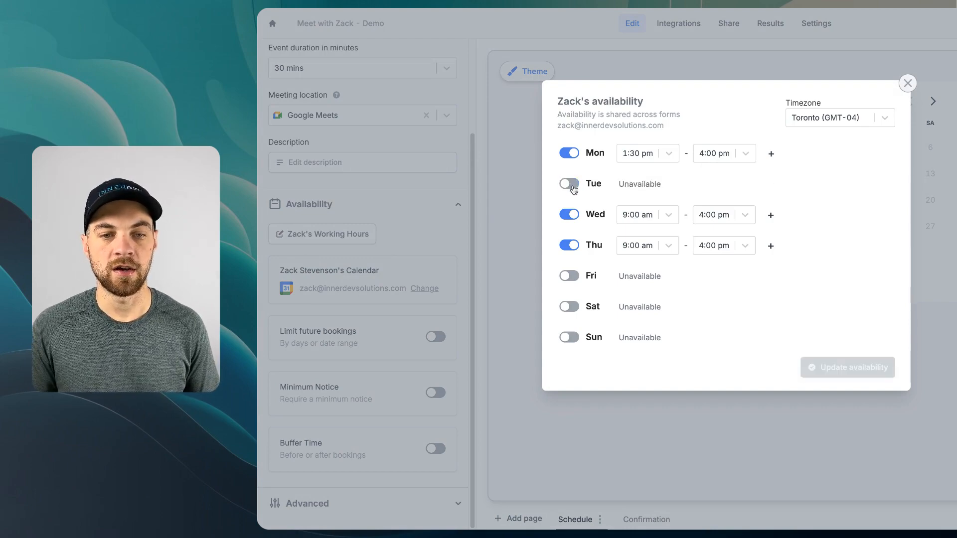
left_click(573, 185)
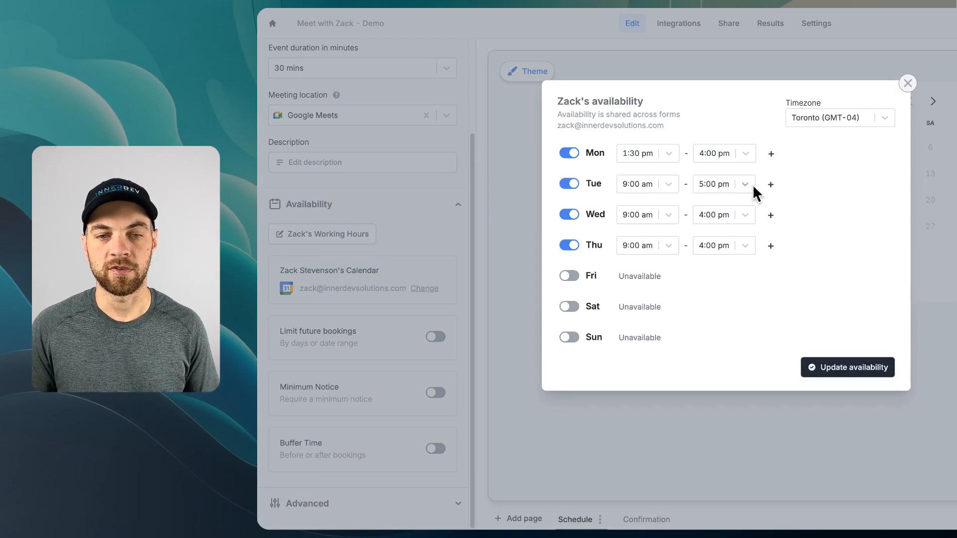
Try a second Tuesday time slot starting at 6:00 pm, and discard the working hours changes without updating availability.
left_click(777, 189)
left_click(668, 209)
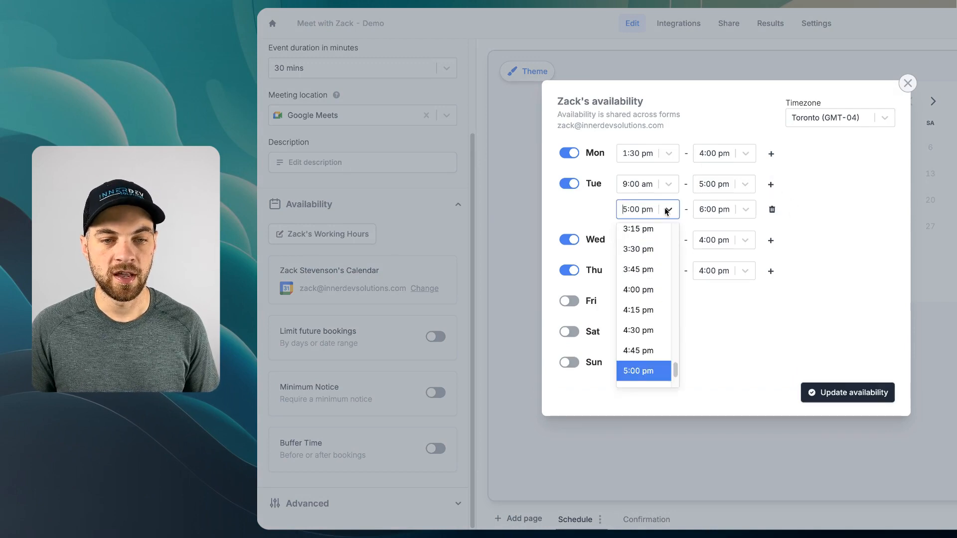
scroll(649, 350, "down", 2)
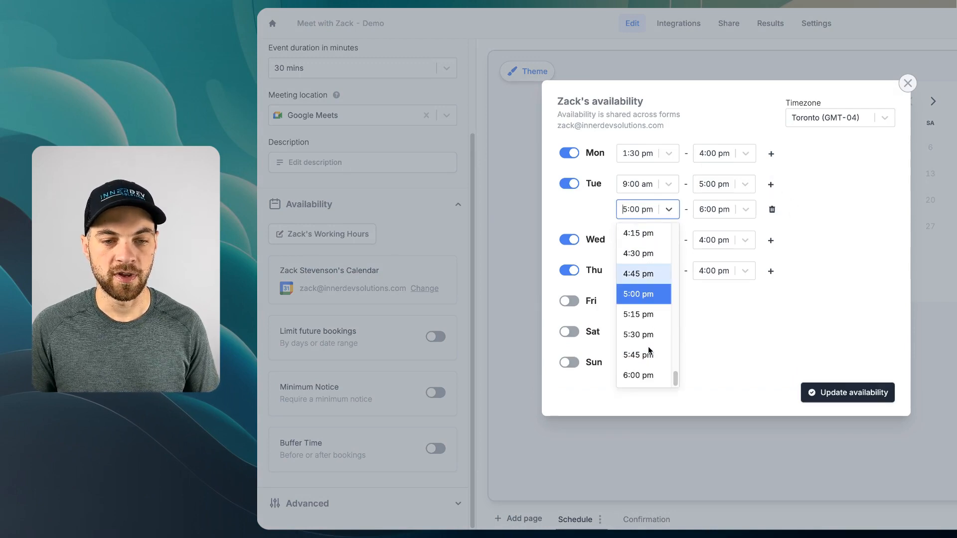
left_click(647, 380)
left_click(753, 212)
scroll(728, 318, "down", 5)
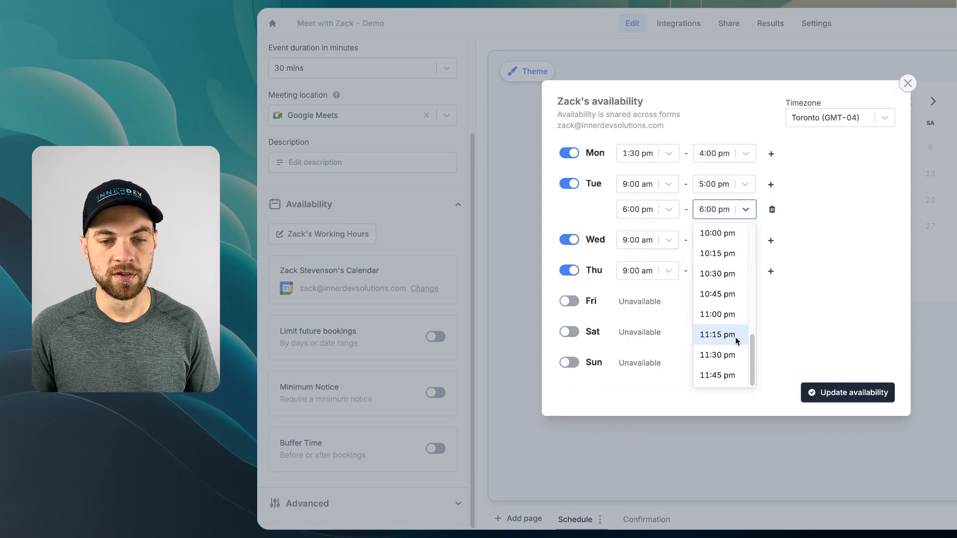
left_click(808, 286)
left_click(771, 209)
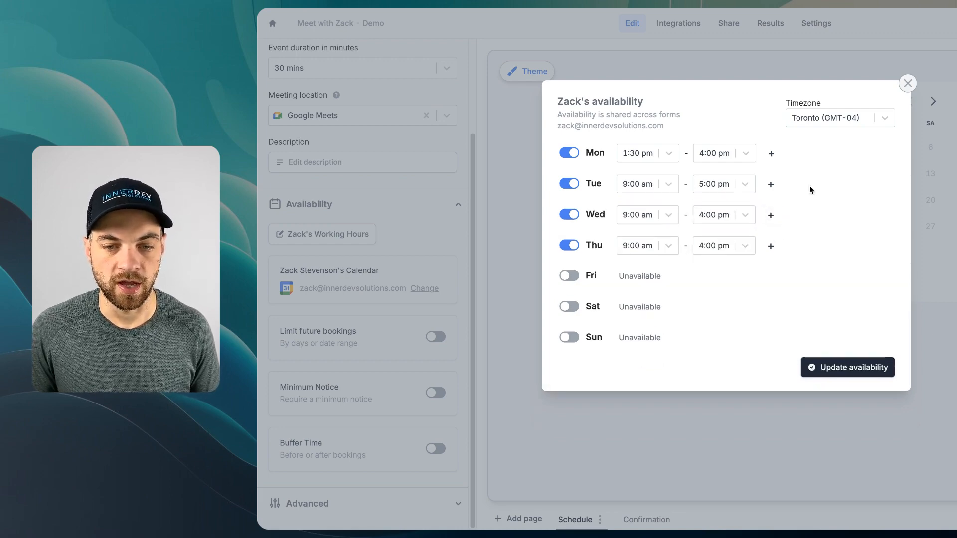
left_click(907, 83)
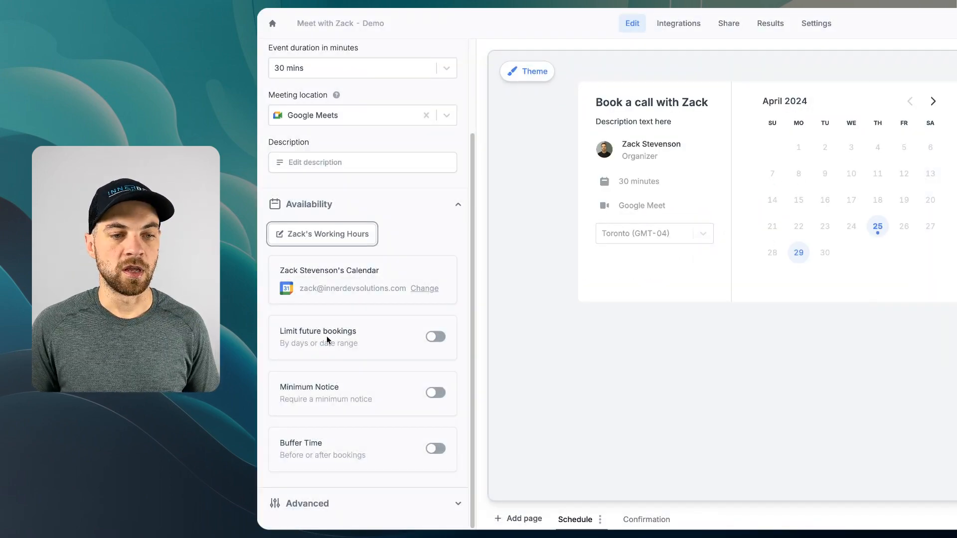
Turn on the limit for future bookings and set it to 10 days into the future.
left_click(435, 336)
scroll(369, 359, "down", 1)
left_click_drag(330, 337, 273, 337)
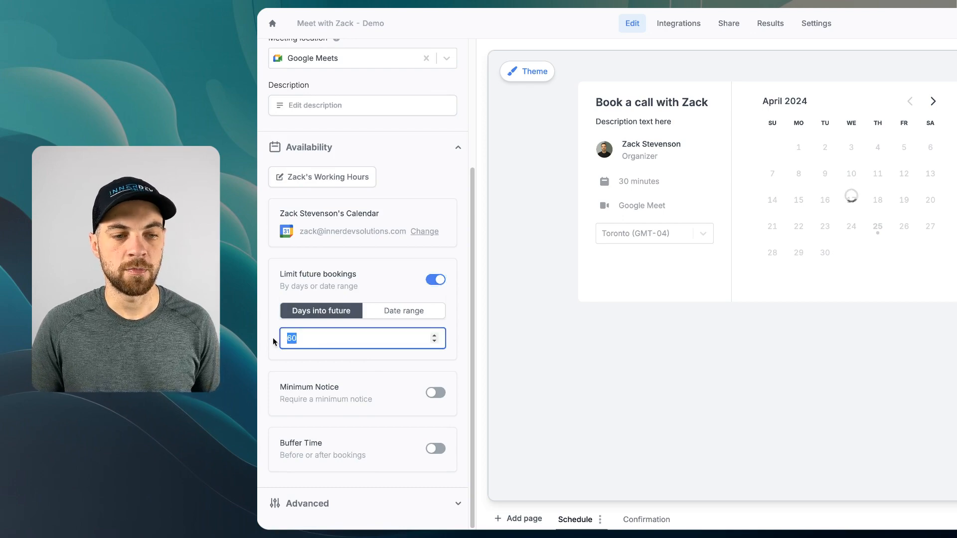
type("10")
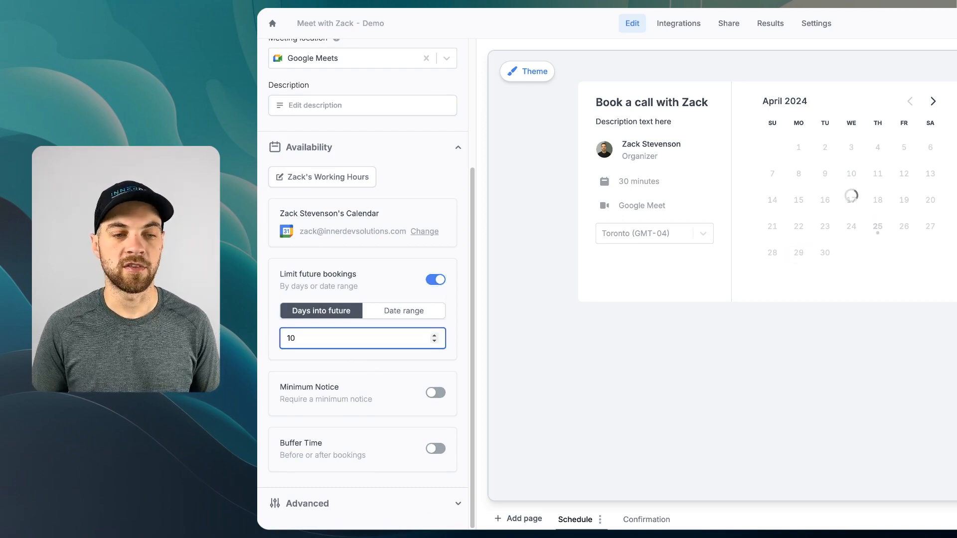
Try limiting future bookings by date range instead of days into the future, and turn the booking limit off.
left_click_drag(319, 339, 276, 341)
key("BackSpace")
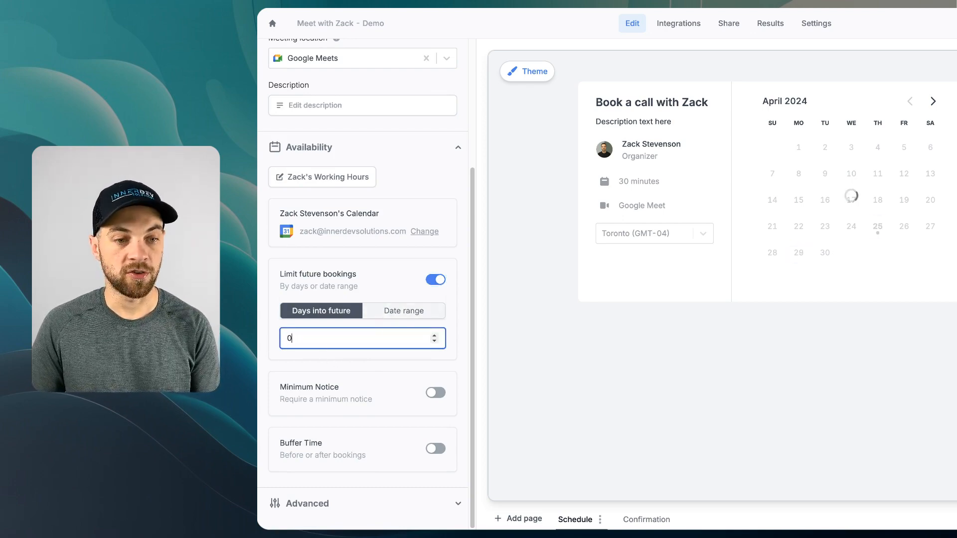
left_click(382, 319)
left_click(294, 340)
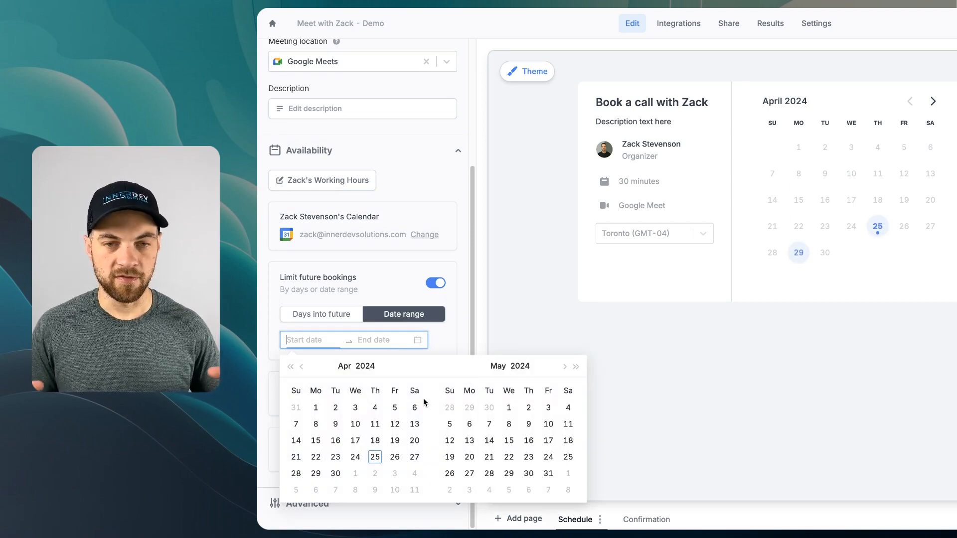
type("2024-04-29")
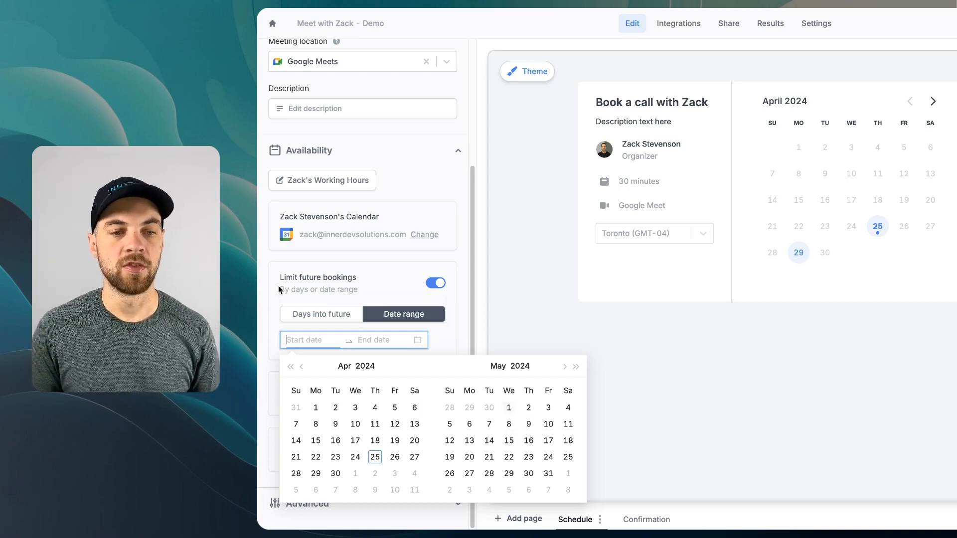
left_click(438, 284)
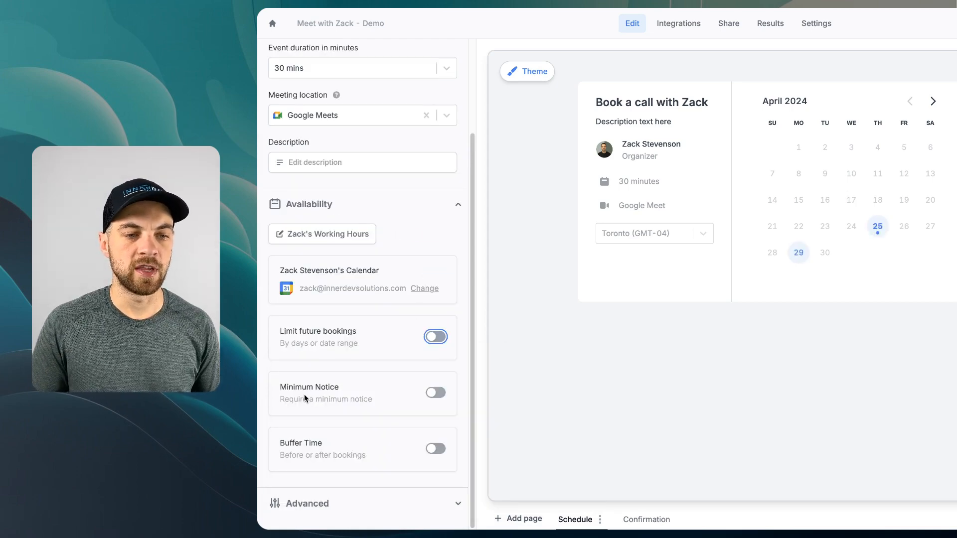
Try requiring a minimum notice for bookings, and turn the requirement back off.
left_click(435, 393)
scroll(325, 441, "down", 2)
scroll(314, 440, "up", 1)
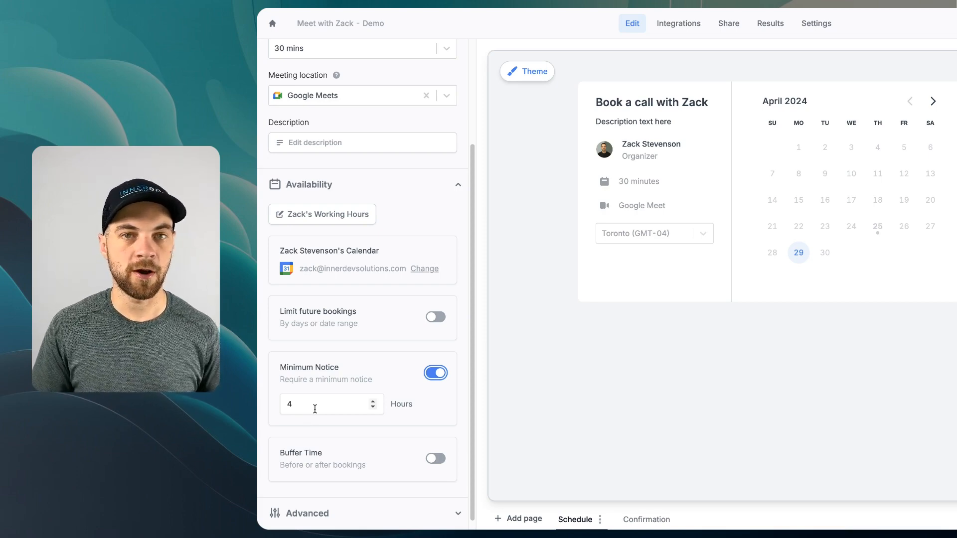
left_click(436, 379)
Turn on buffer time for bookings and check the after-event duration options, leaving the selection at None.
left_click(434, 450)
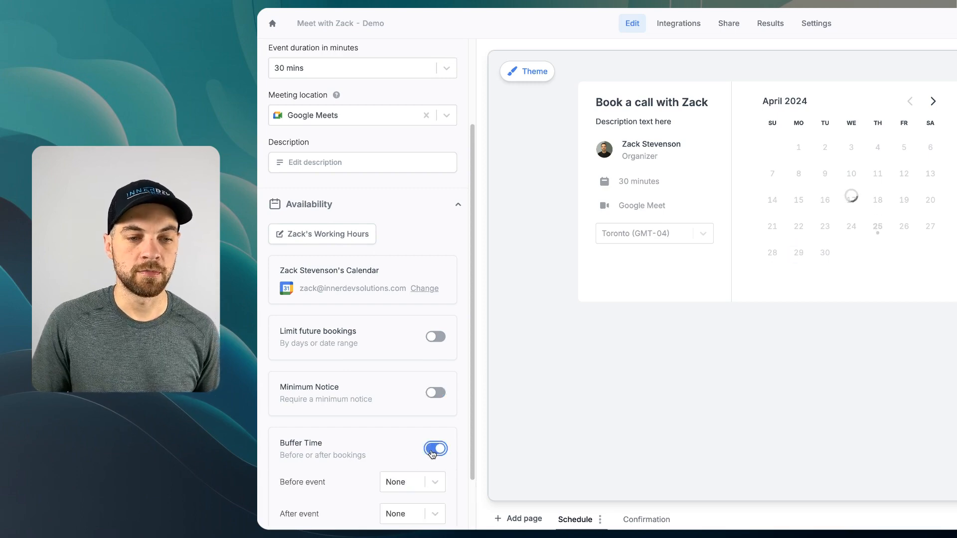
scroll(329, 442, "down", 1)
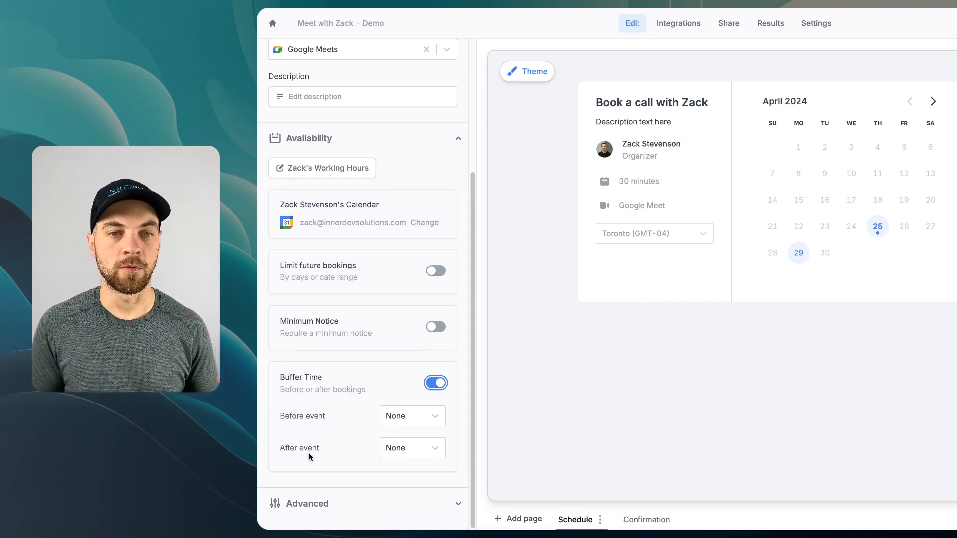
left_click(406, 446)
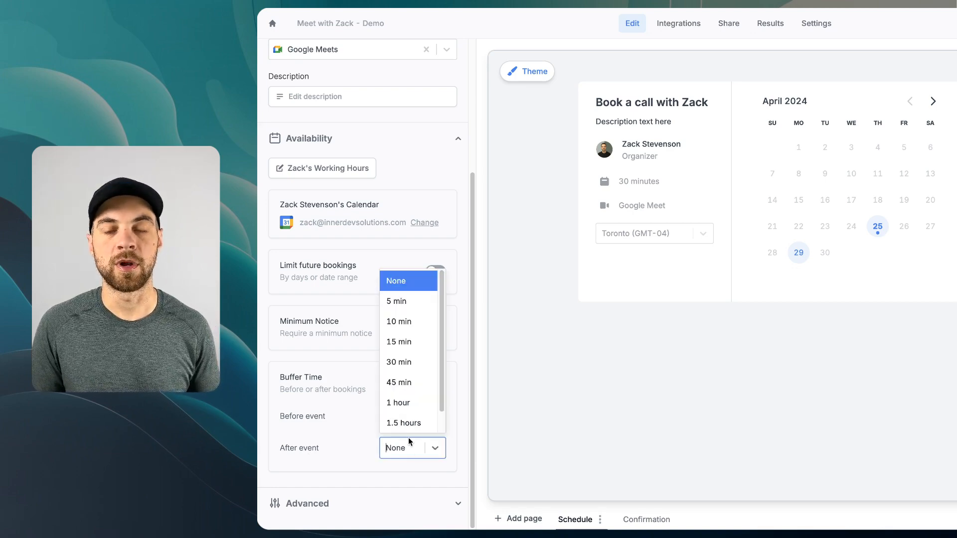
left_click(453, 419)
Expand the advanced scheduling settings and review the respondent, event title and start time options.
left_click(373, 503)
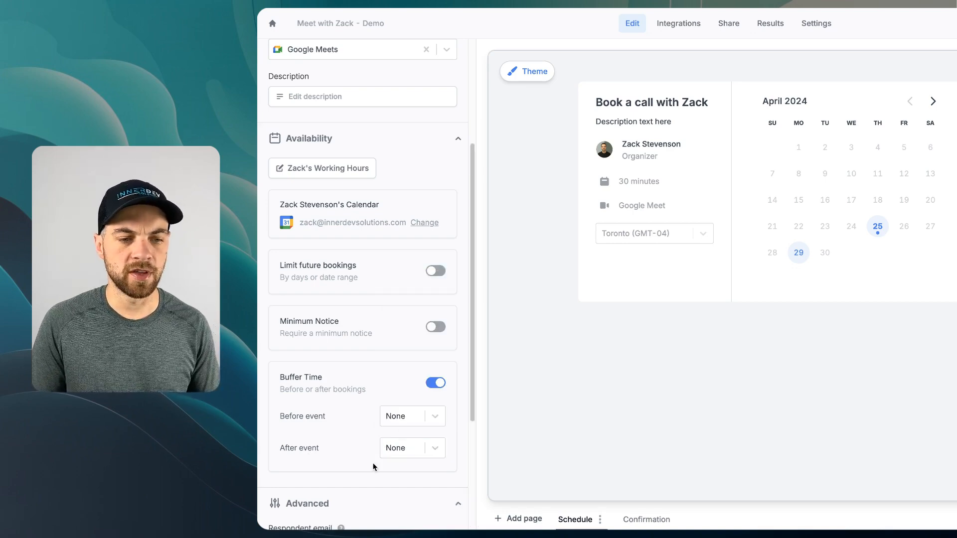
scroll(373, 467, "down", 3)
scroll(373, 467, "down", 1)
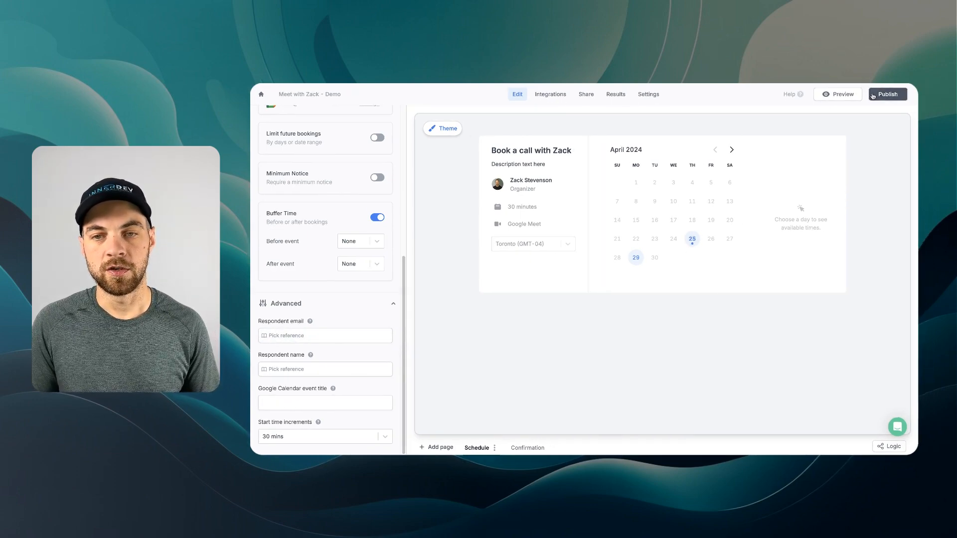
Preview the booking flow by choosing the April 25, 3:30 PM slot, check the respondent information page, and exit the preview.
left_click(843, 96)
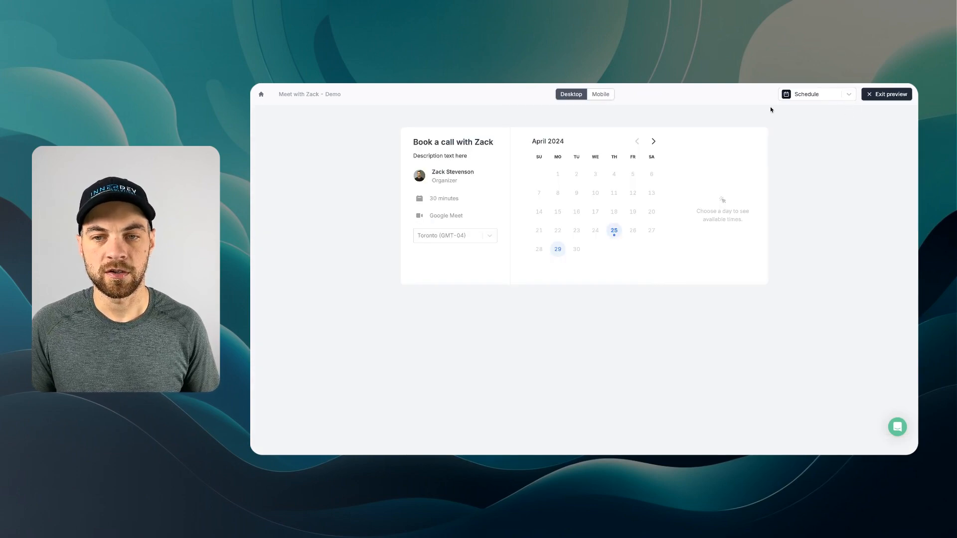
left_click(614, 230)
left_click(717, 164)
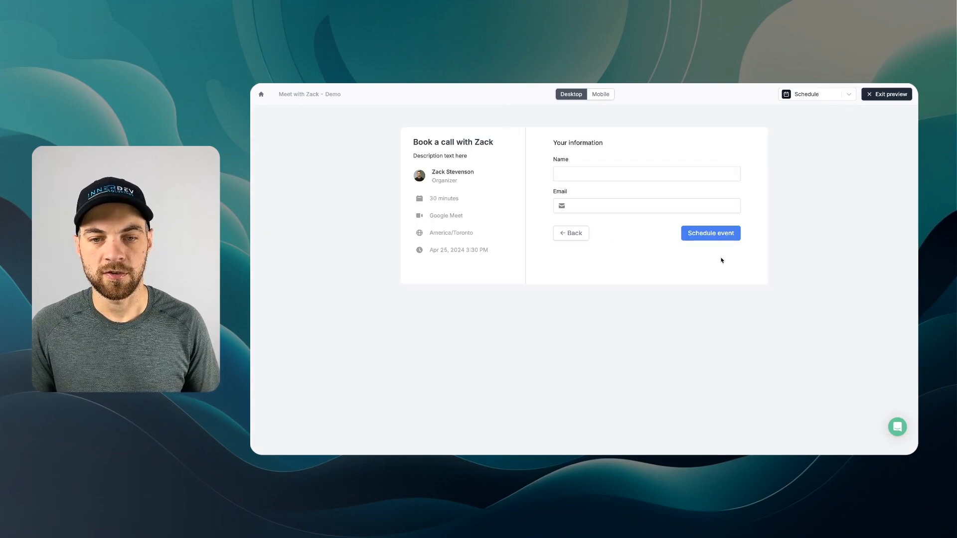
left_click(572, 233)
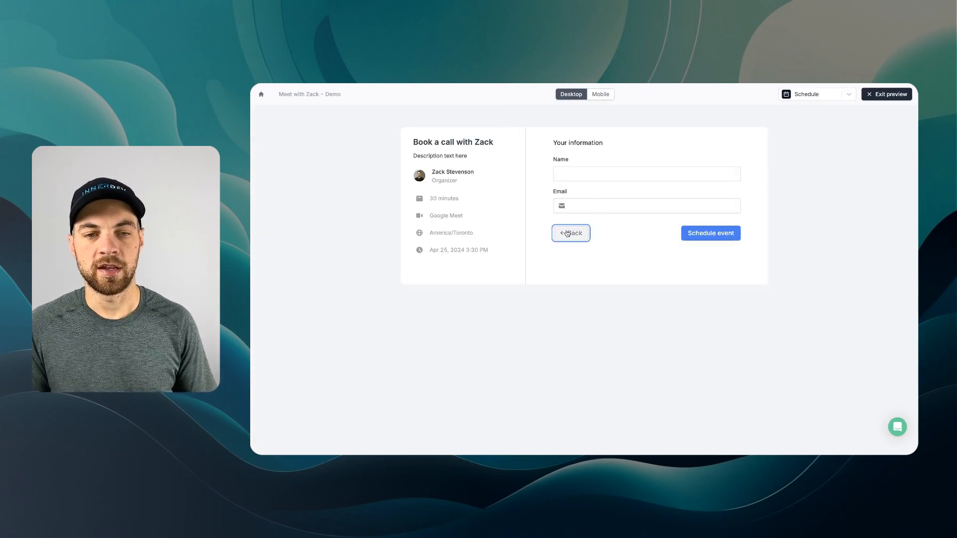
left_click(710, 165)
left_click(597, 170)
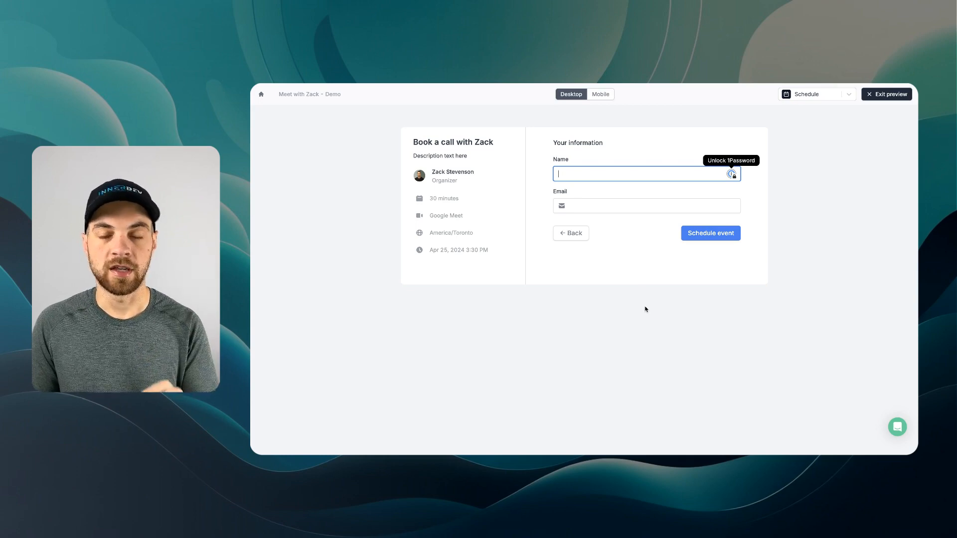
left_click(889, 94)
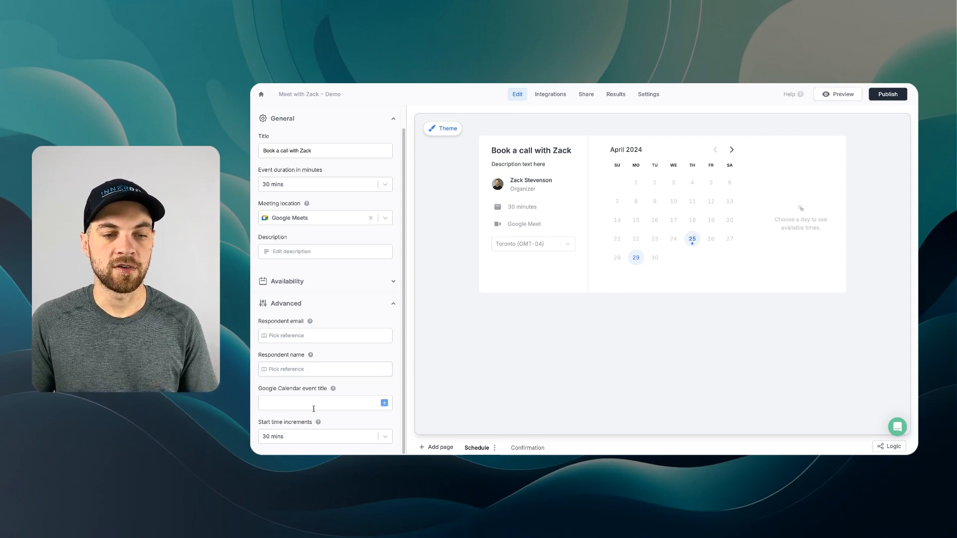
Set the Google Calendar event title to the organizer's first name, a slash and the Schedule page's Full Name reference.
left_click(334, 406)
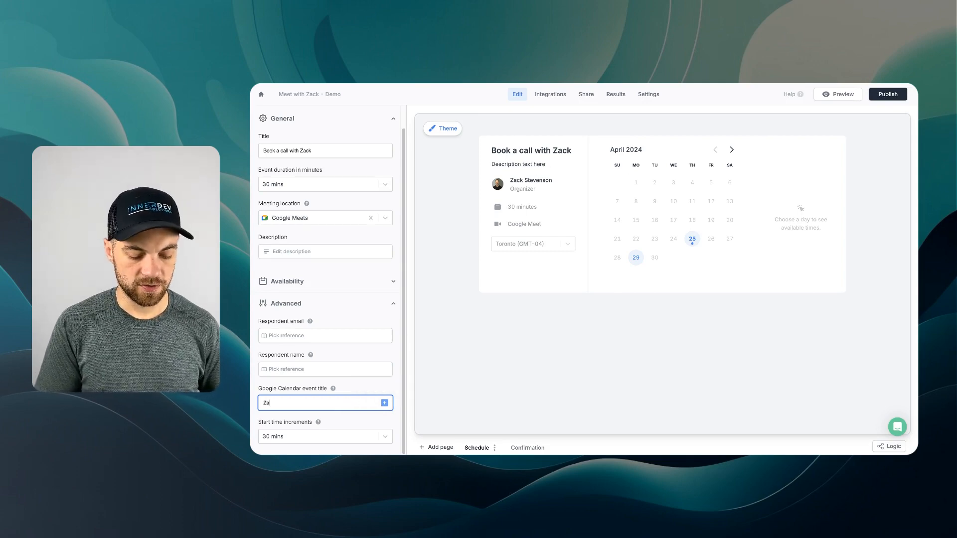
type("Zack /")
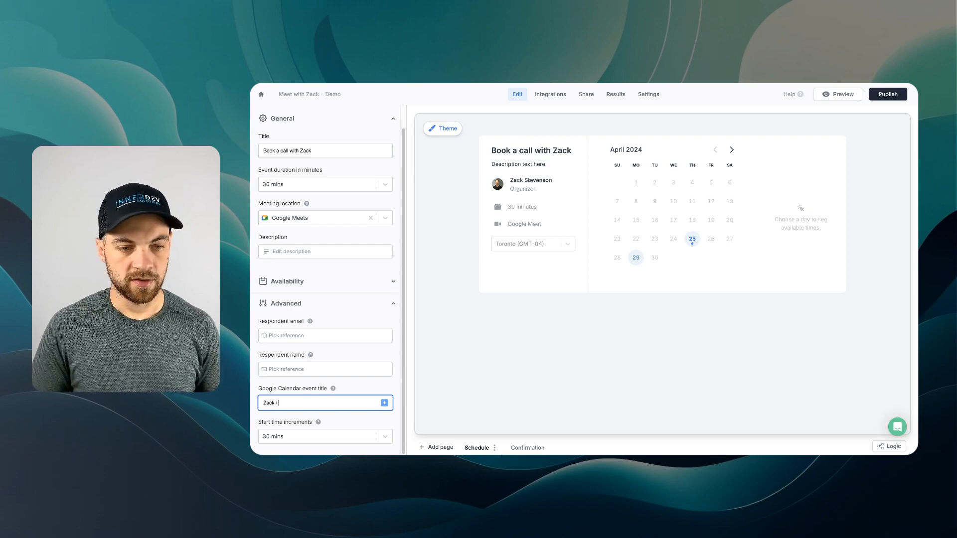
left_click(384, 402)
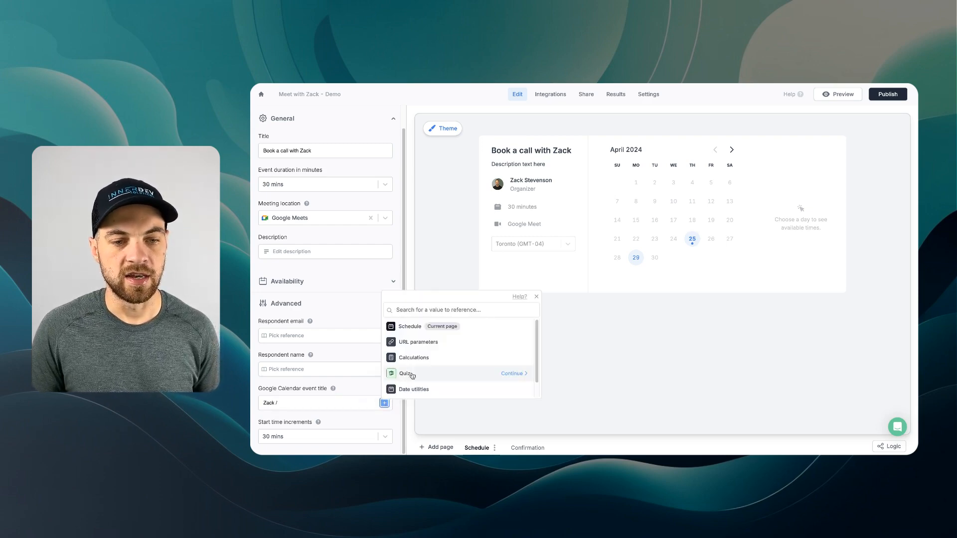
left_click(512, 326)
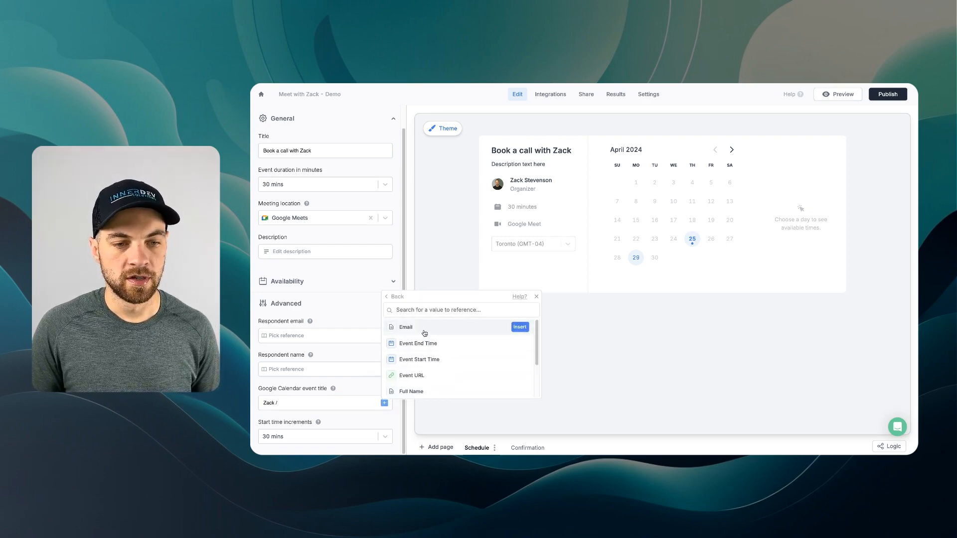
scroll(424, 333, "down", 1)
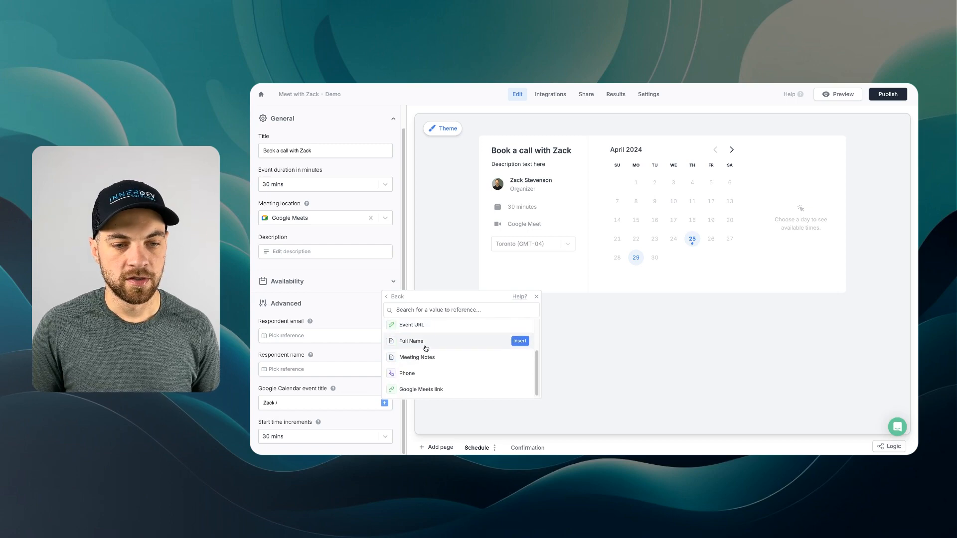
left_click(520, 341)
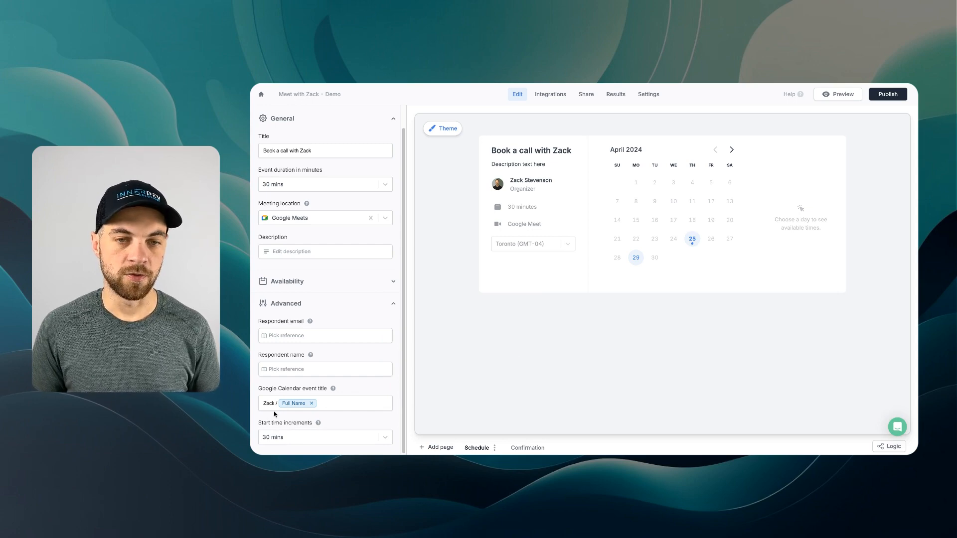
Check the available start time increments and keep 30 mins.
mouse_move(315, 424)
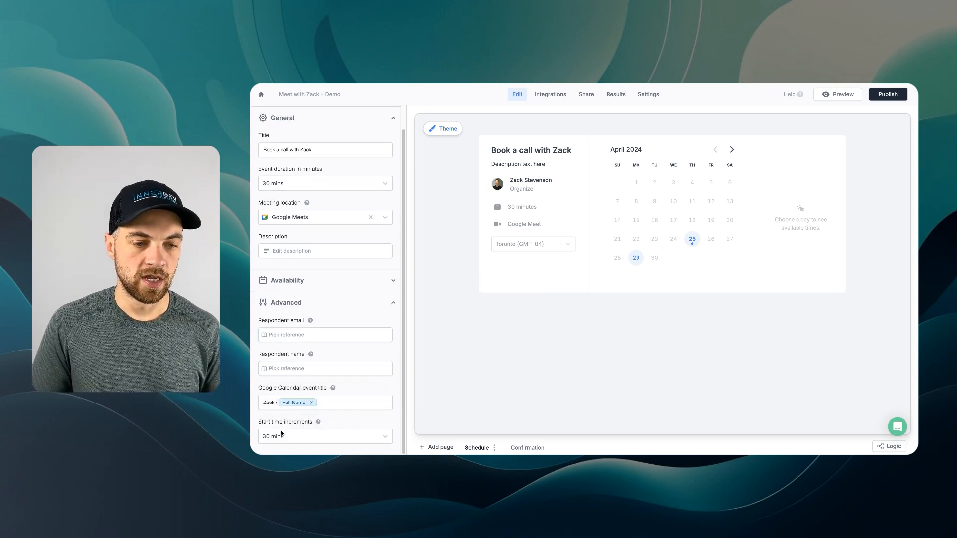
left_click(378, 439)
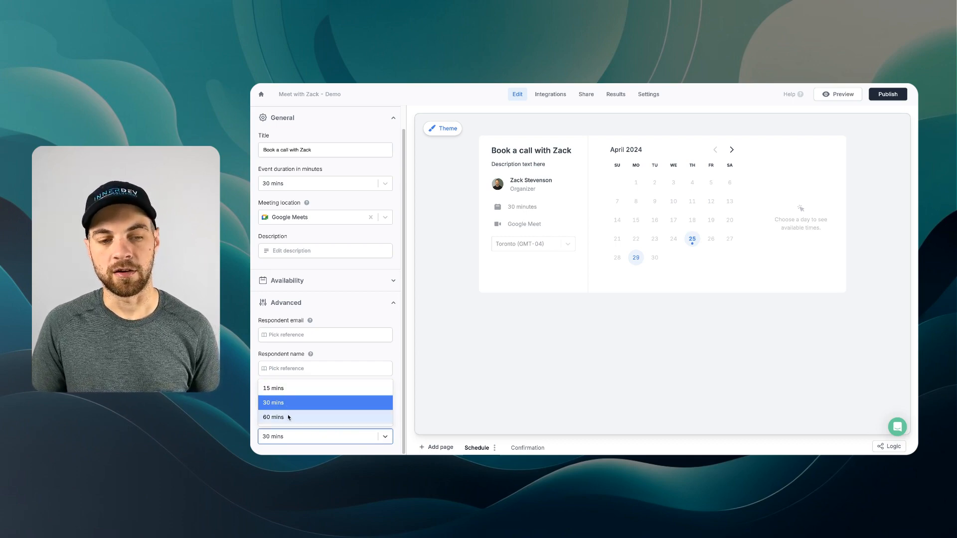
left_click(330, 354)
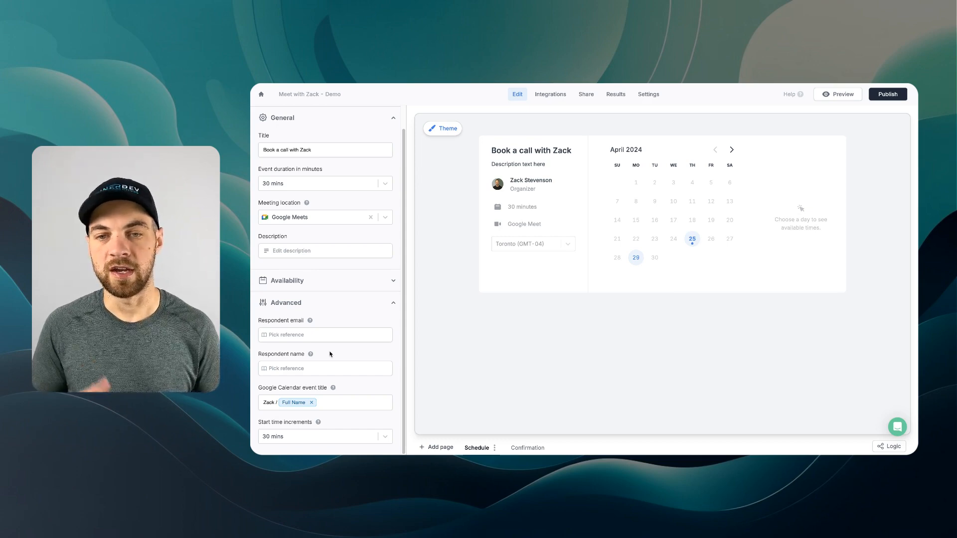
Inspect the Confirmation page's thank-you block, toggling its scheduling details off and back on, and browse the fields available for the page.
left_click(527, 448)
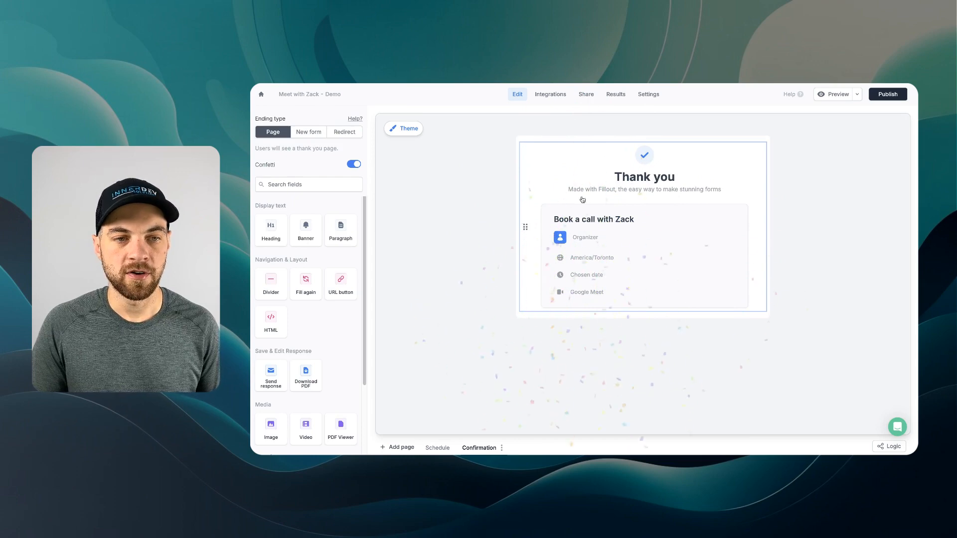
left_click(546, 200)
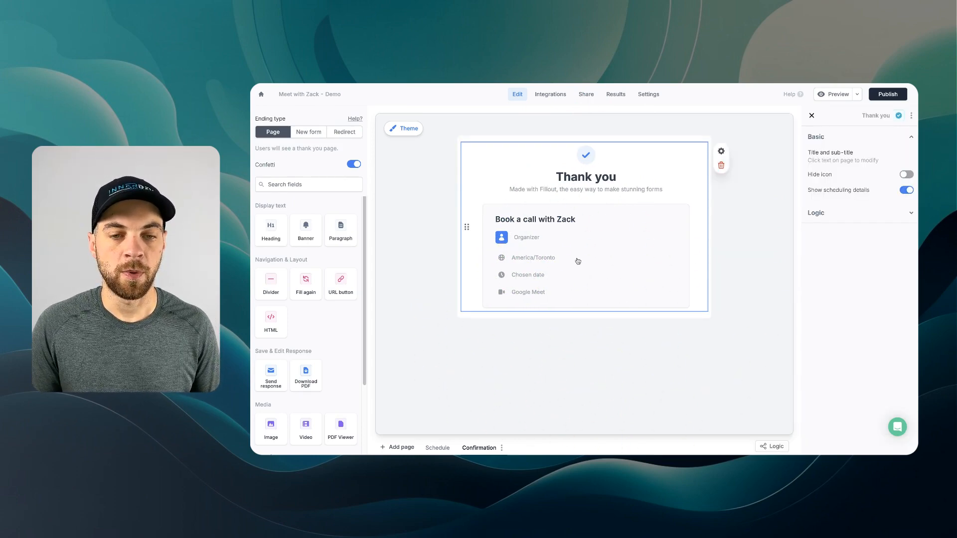
left_click(907, 190)
left_click(906, 190)
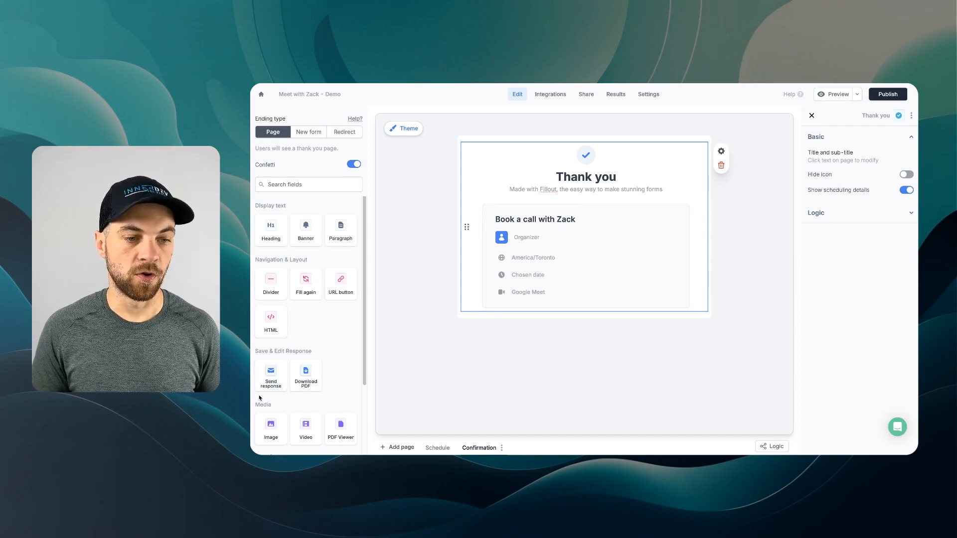
scroll(277, 423, "down", 2)
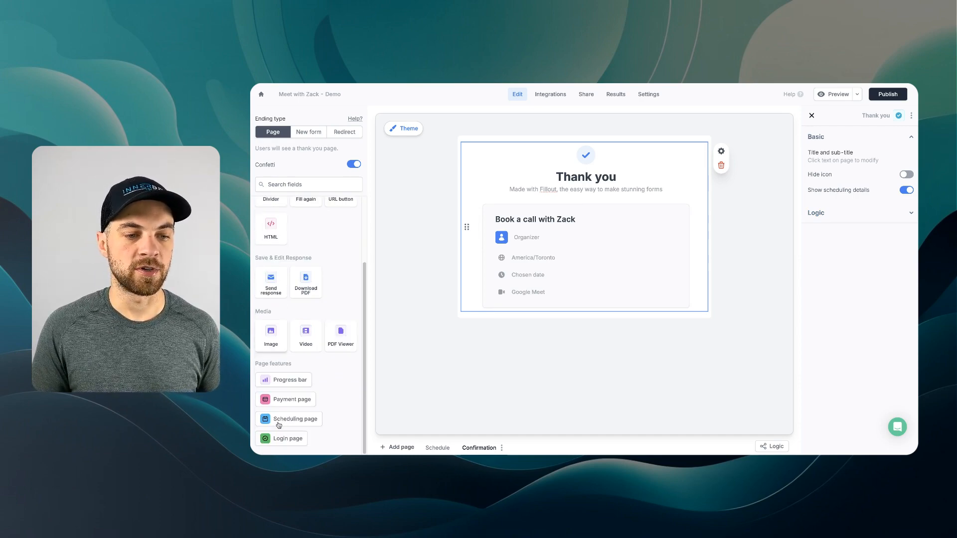
scroll(279, 424, "up", 2)
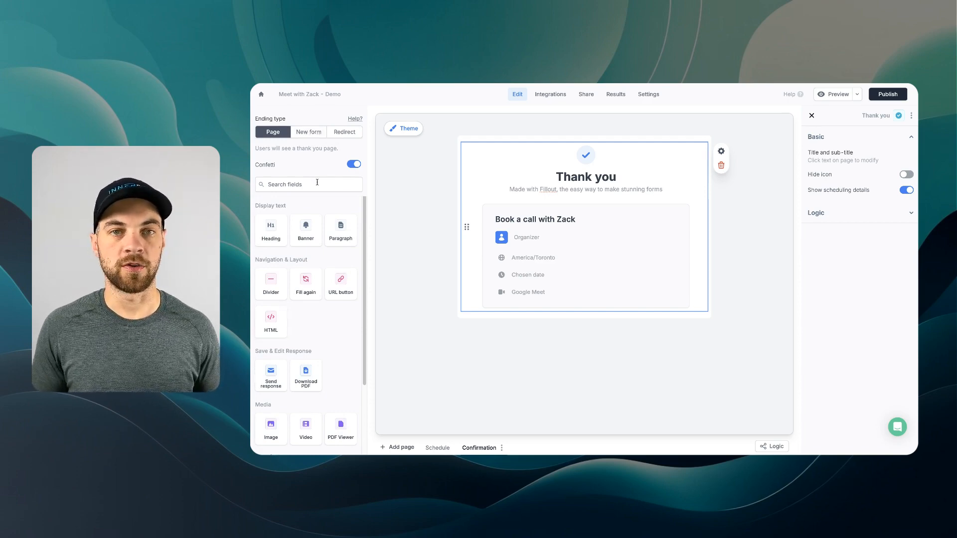
Add a Form page after the Schedule page, keeping the default name Page.
left_click(437, 447)
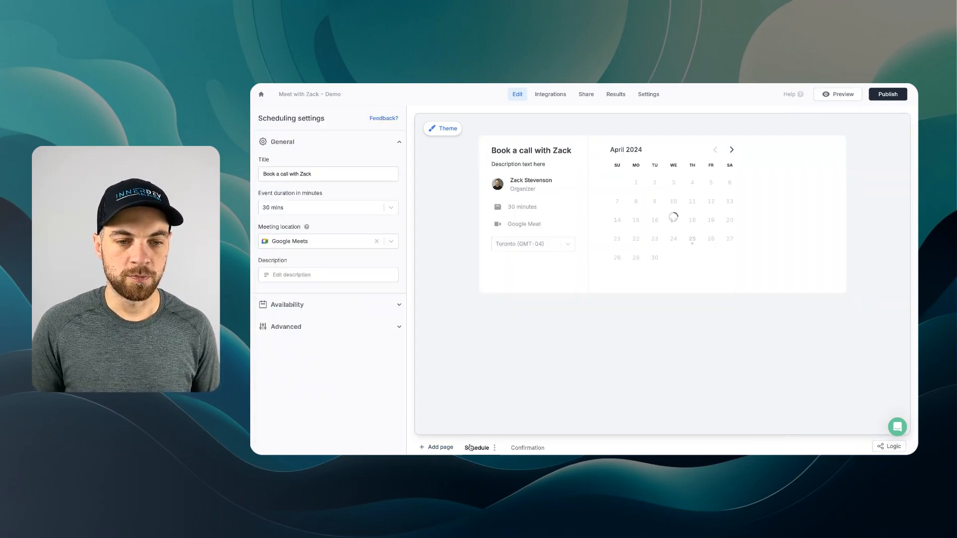
left_click(441, 448)
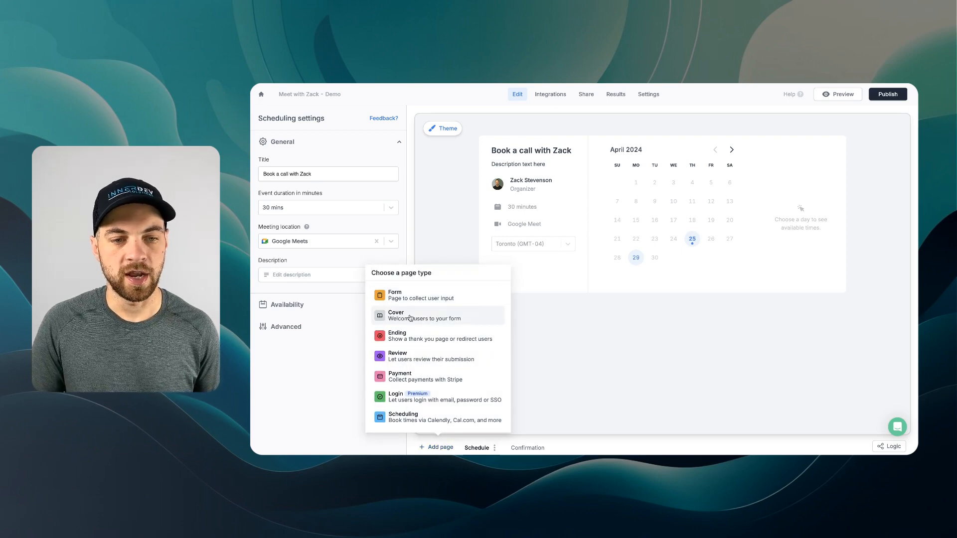
left_click(412, 299)
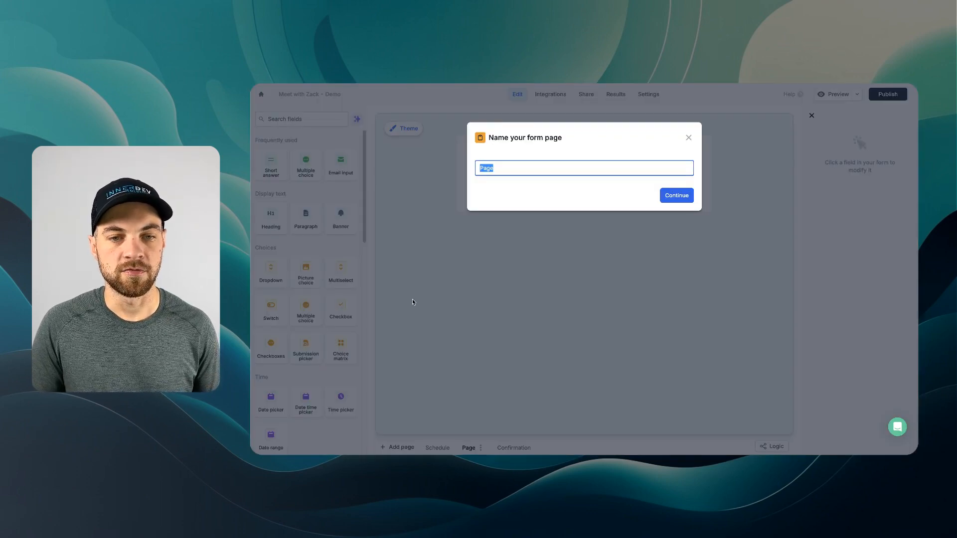
left_click(685, 197)
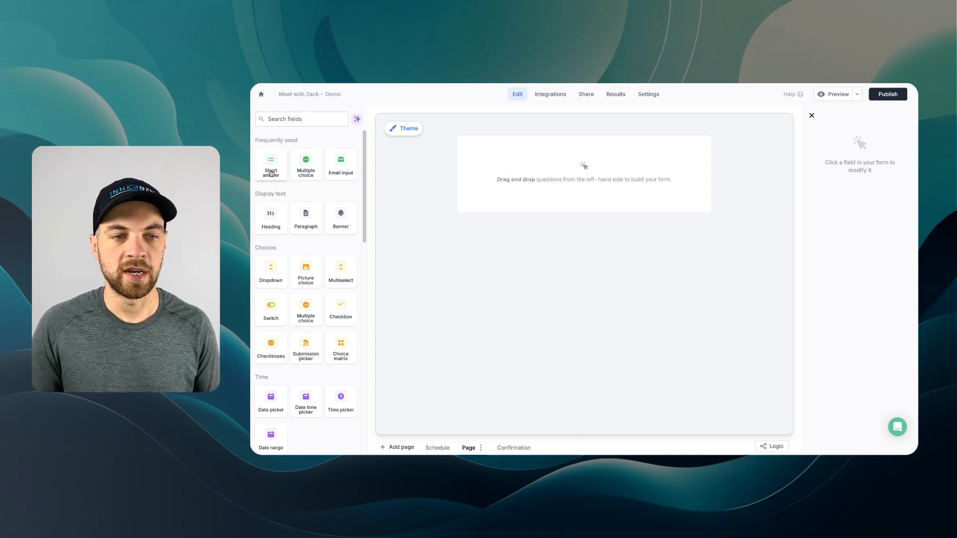
Add a short answer field to the new form page and an email input below it.
left_click_drag(271, 173, 479, 170)
scroll(330, 202, "down", 1)
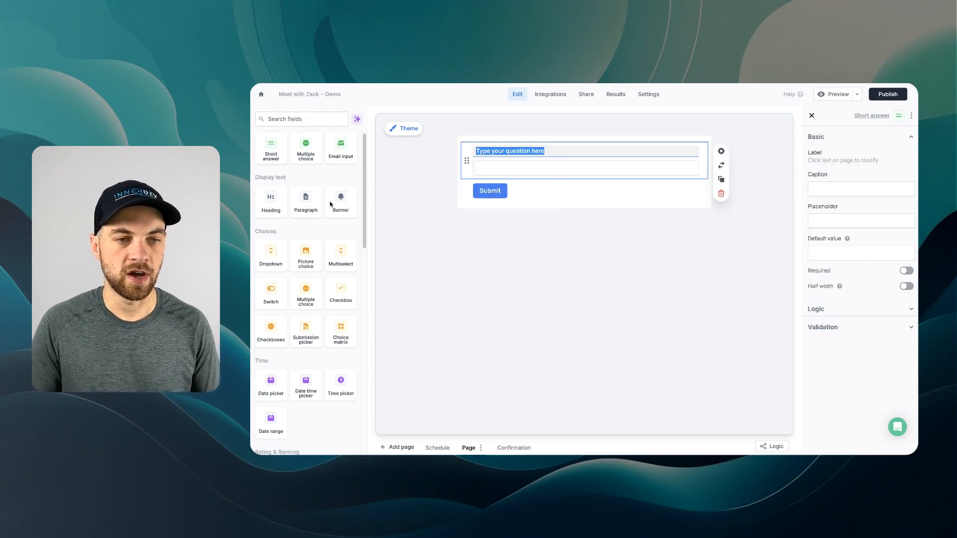
left_click_drag(341, 148, 498, 185)
scroll(286, 259, "down", 1)
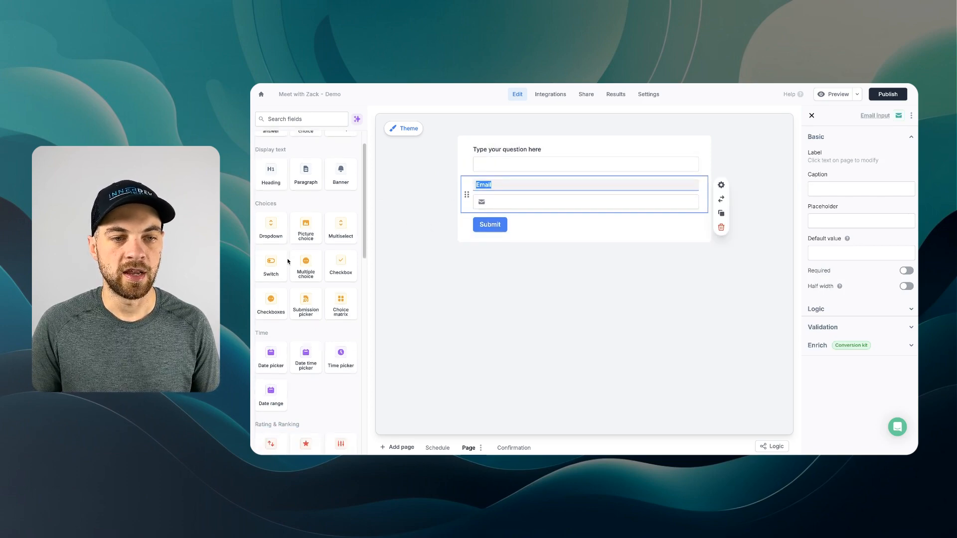
Find the long answer field and add it below the Email field on the form page.
scroll(287, 258, "down", 1)
scroll(287, 258, "down", 2)
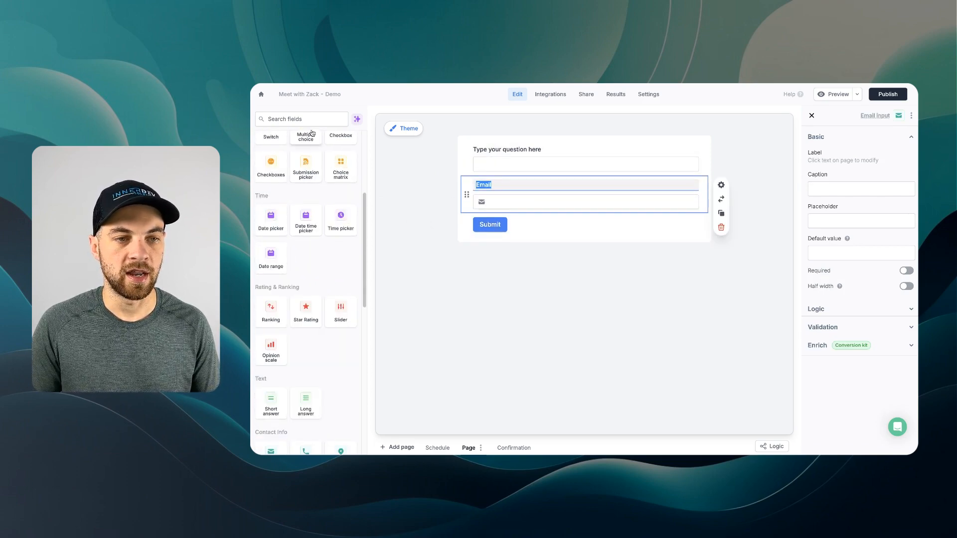
left_click(302, 119)
type("long")
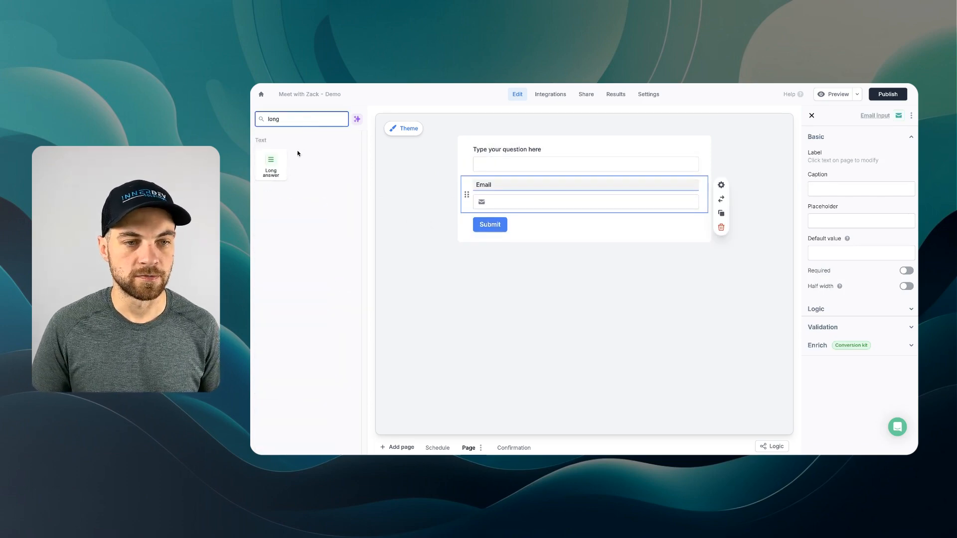
left_click_drag(271, 164, 464, 202)
Label the short answer field Name and make both the Name and Email fields required.
left_click(504, 149)
type("Name")
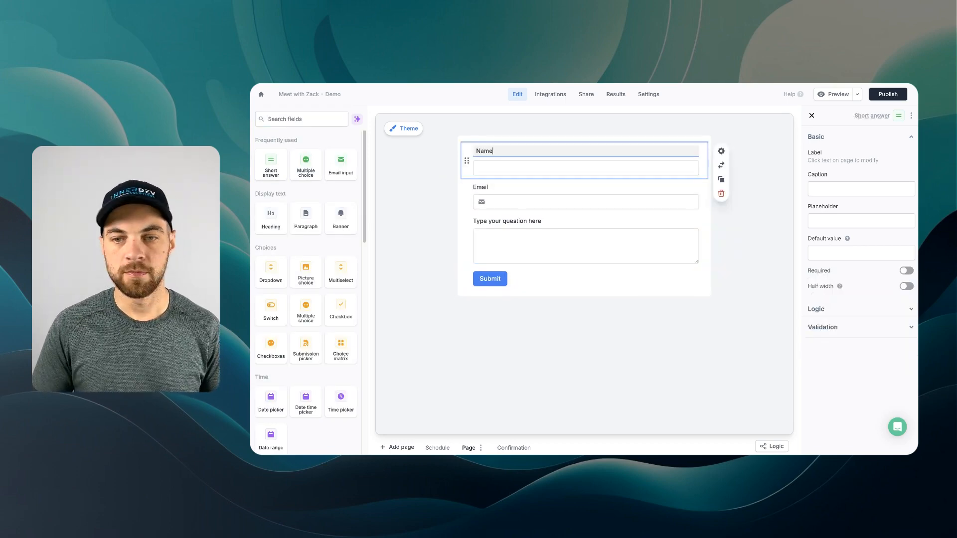
left_click(906, 270)
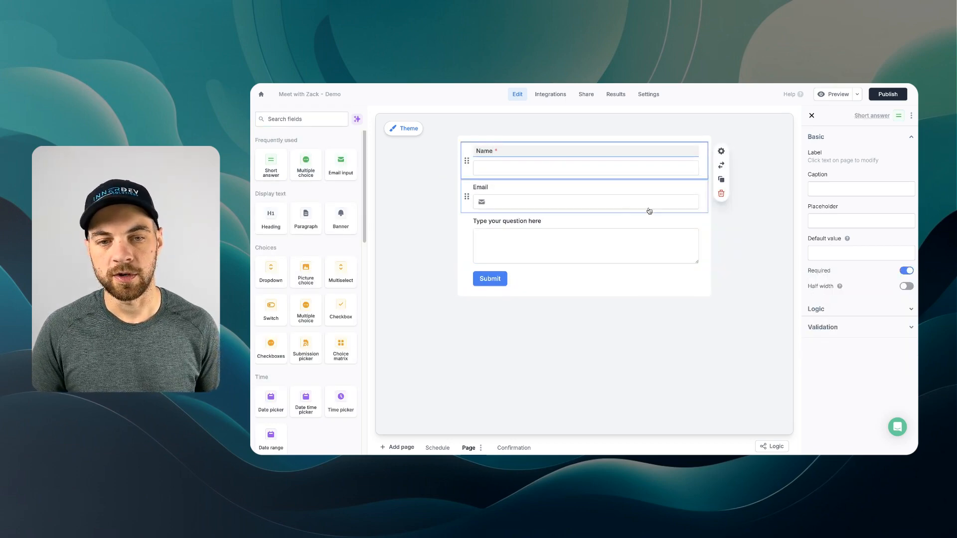
left_click(570, 197)
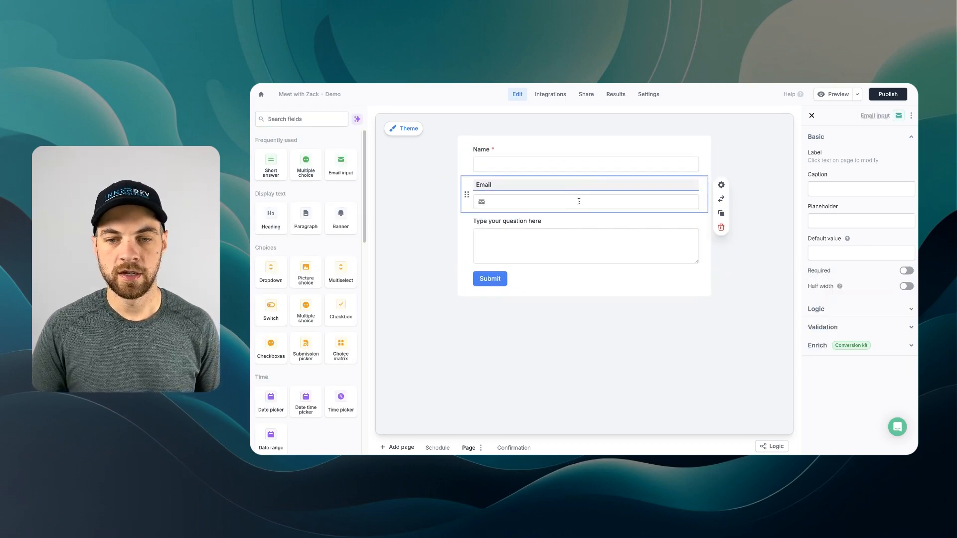
left_click(903, 273)
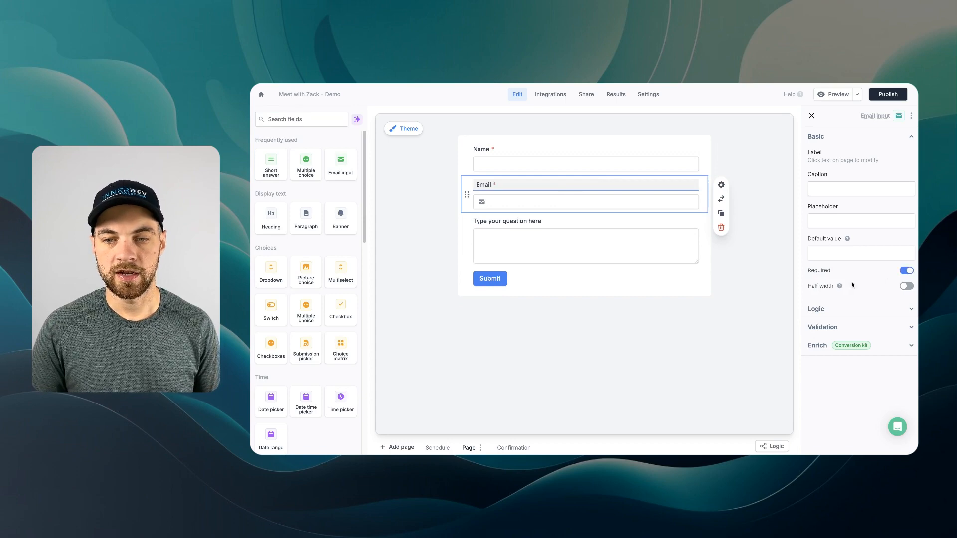
Label the long answer field "How can we help?" and make it required.
left_click(517, 229)
left_click_drag(544, 219, 472, 222)
type("Ho")
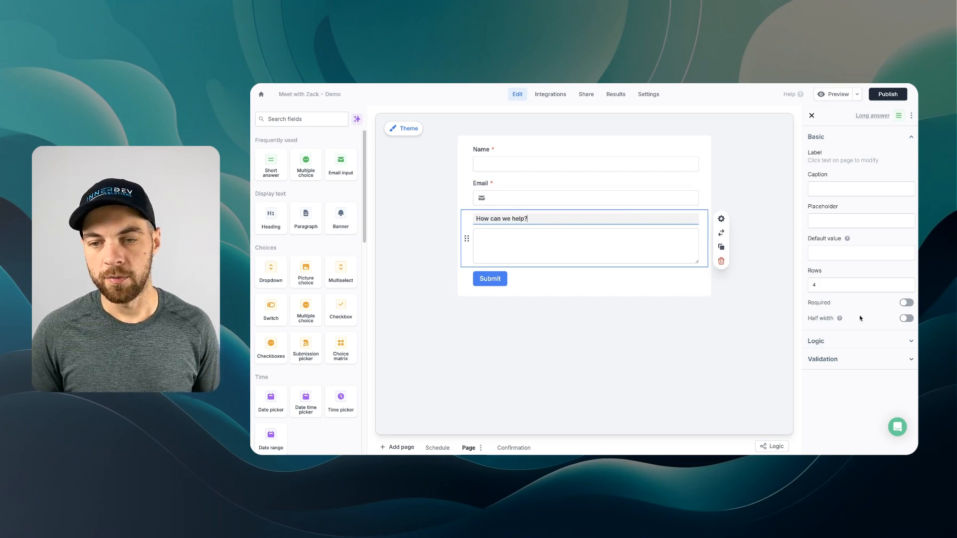
left_click(906, 303)
left_click(508, 309)
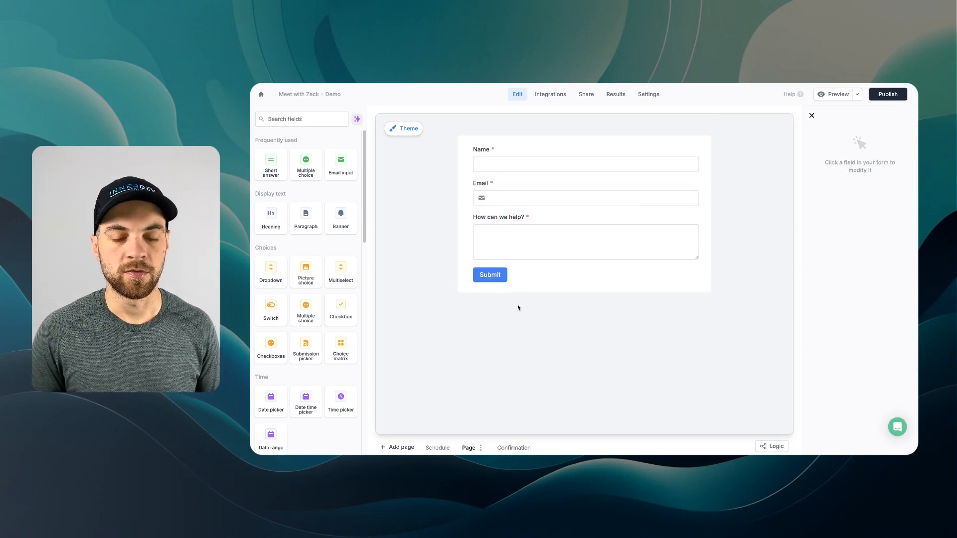
Move the form page with the question fields ahead of the Schedule page.
left_click(468, 281)
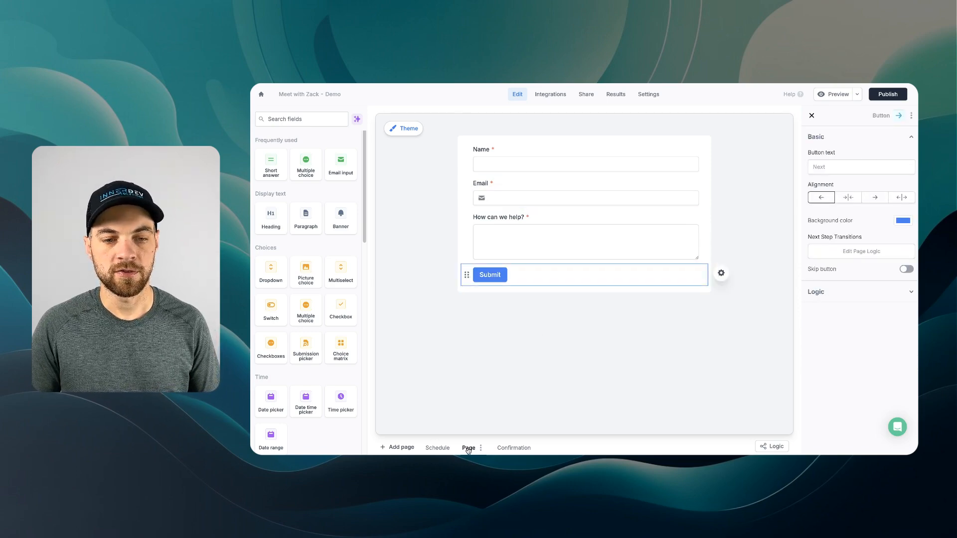
left_click_drag(469, 450, 433, 450)
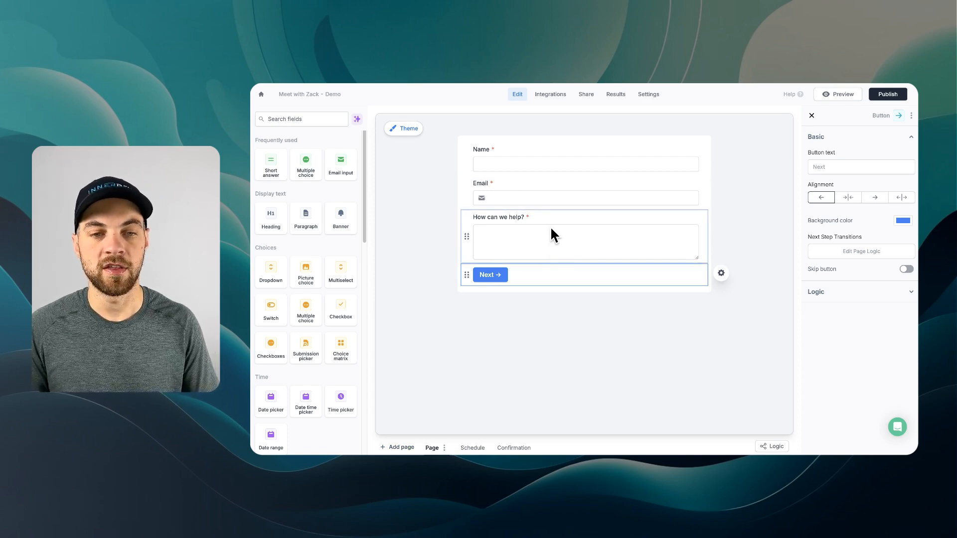
In the Schedule page's advanced settings, set the respondent email to the Email field from Page.
left_click(472, 447)
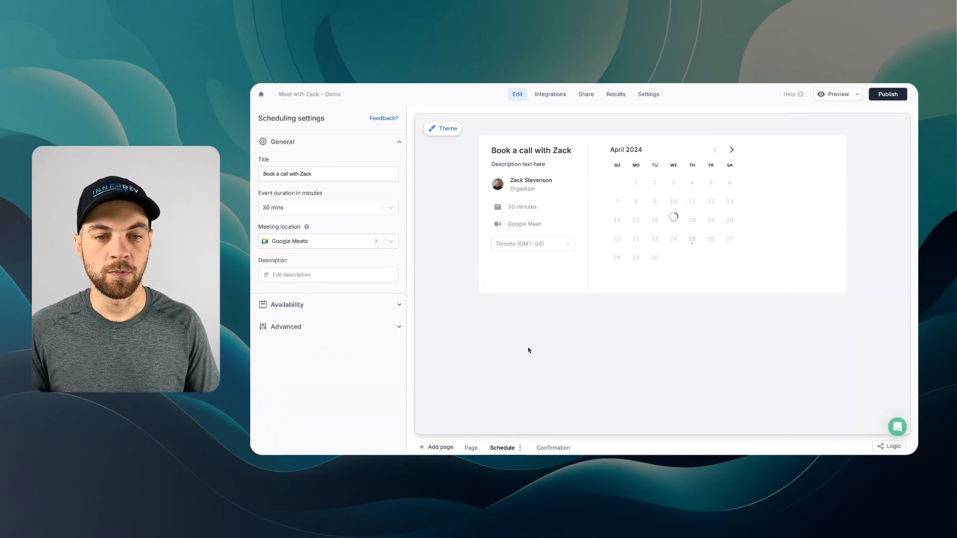
left_click(294, 327)
scroll(293, 331, "down", 1)
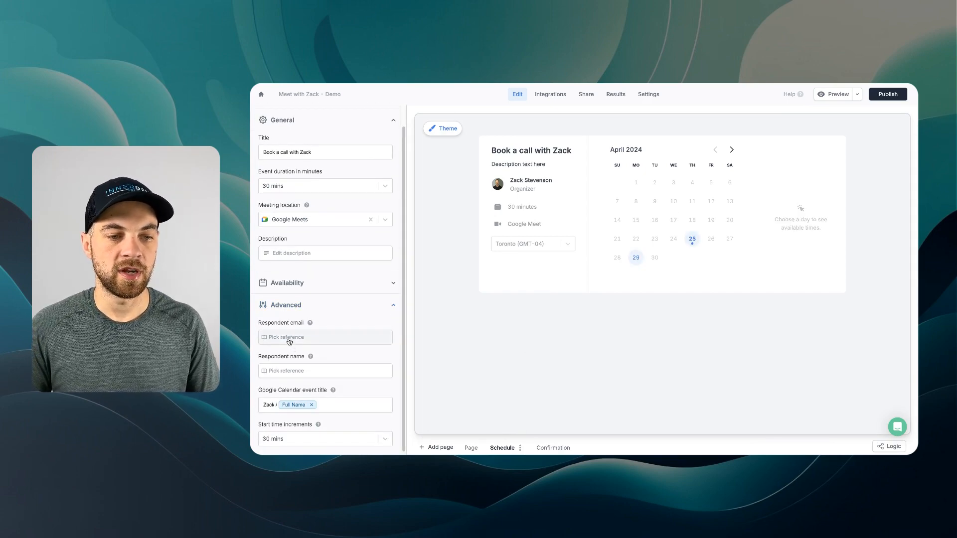
left_click(289, 342)
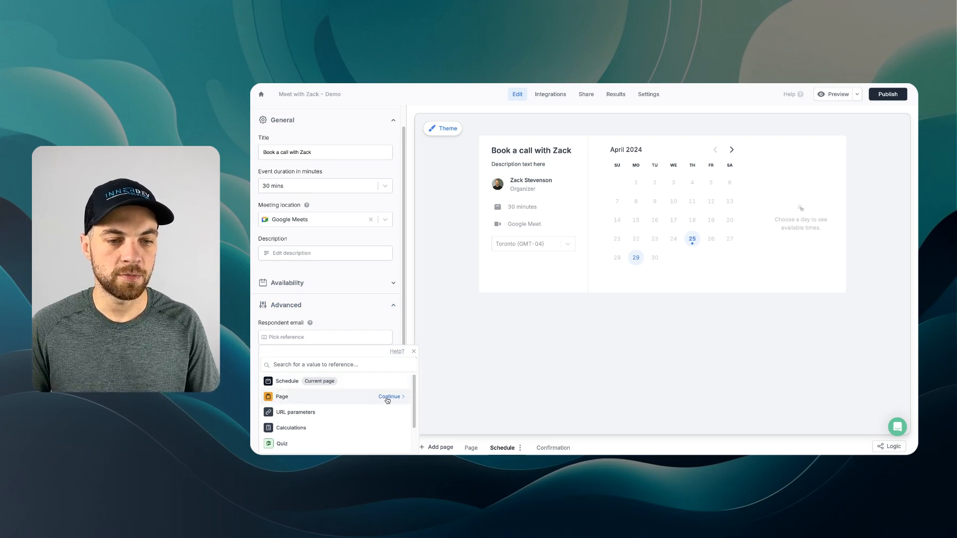
left_click(387, 399)
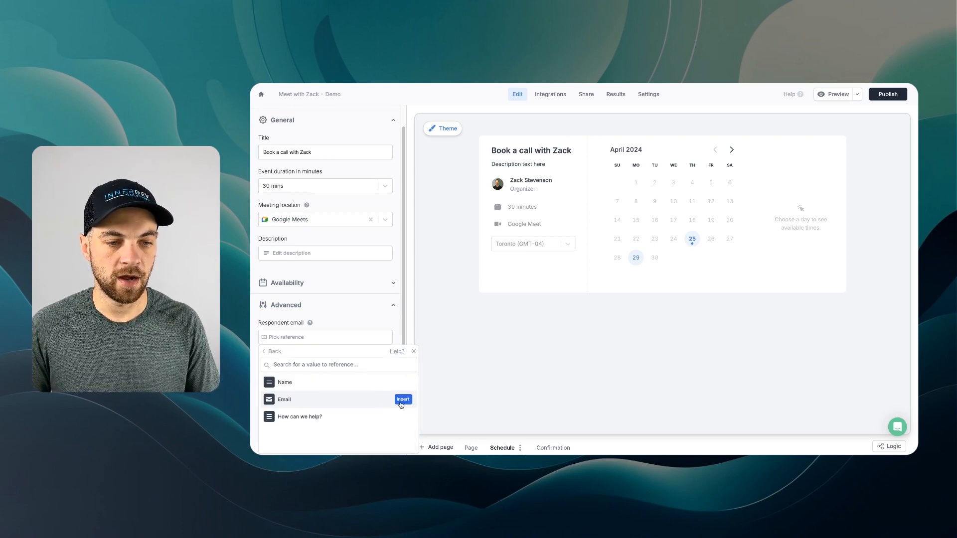
left_click(402, 399)
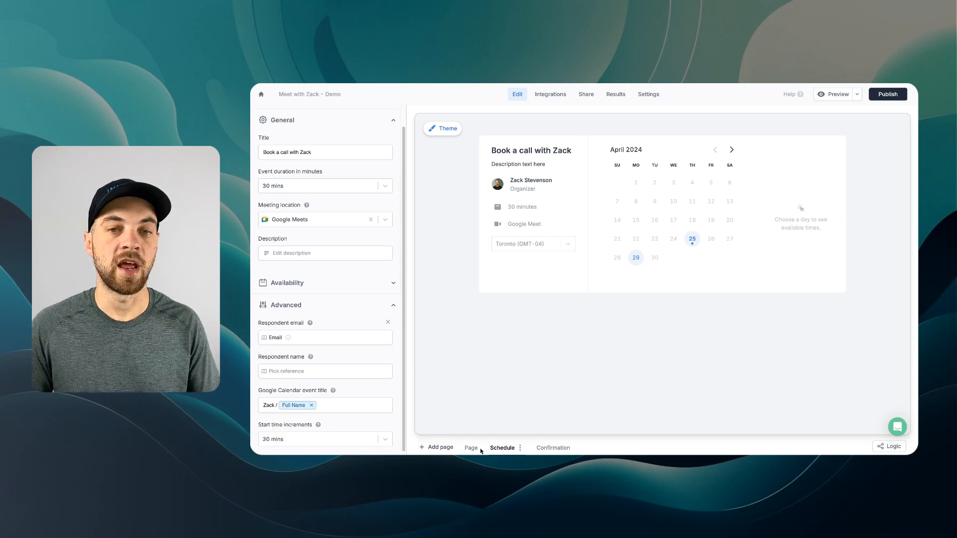
Set the respondent name to the Name field from Page.
left_click(289, 374)
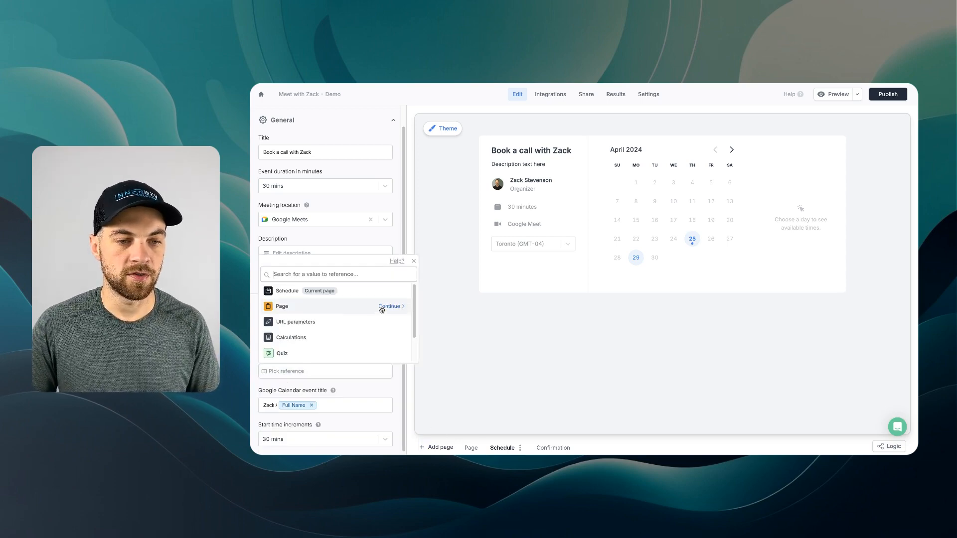
left_click(381, 309)
left_click(401, 293)
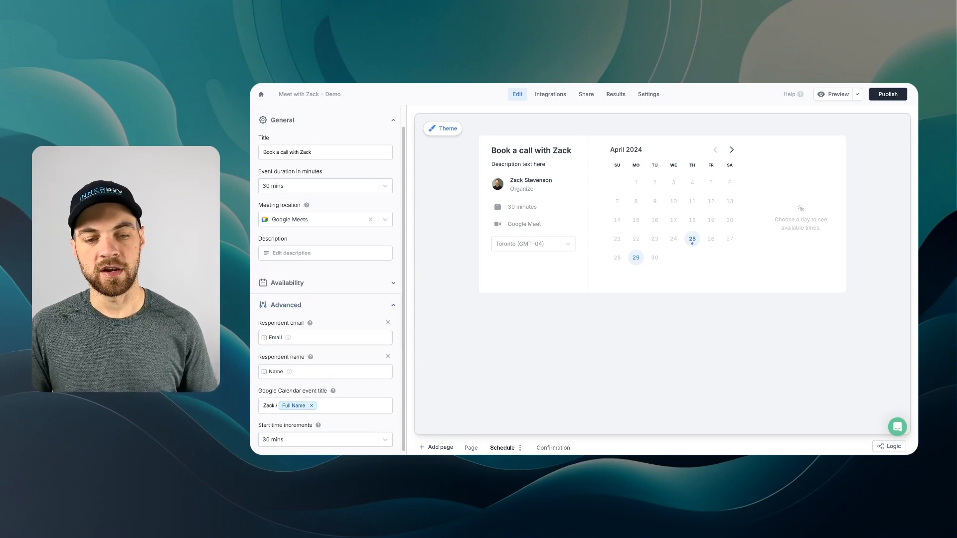
Review the form and Schedule pages, and preview the booking calendar by choosing April 25 and a time slot.
left_click(471, 448)
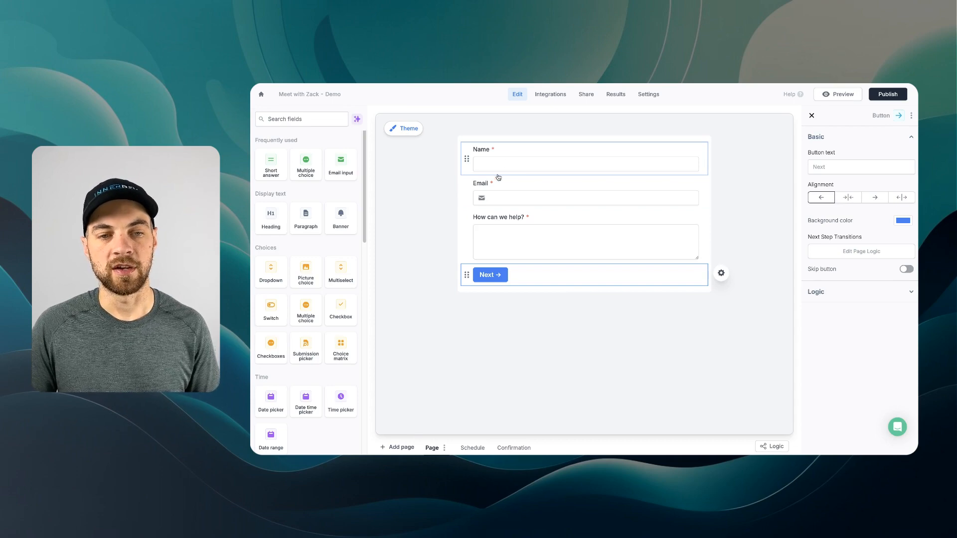
left_click(472, 448)
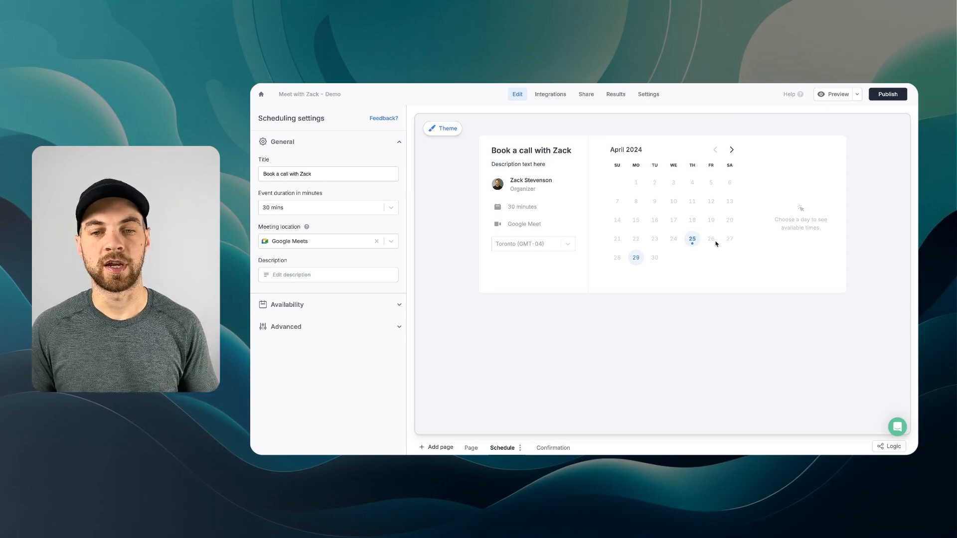
left_click(835, 94)
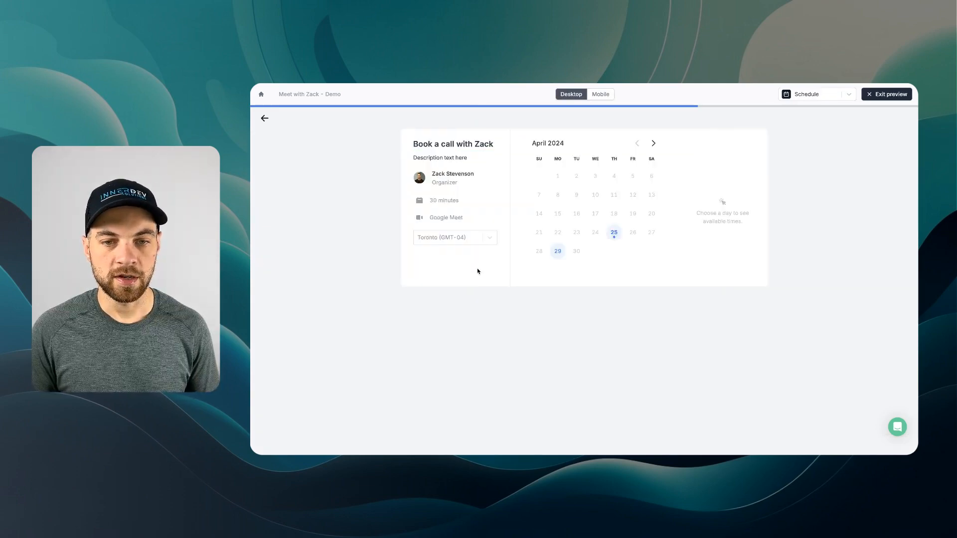
left_click(613, 232)
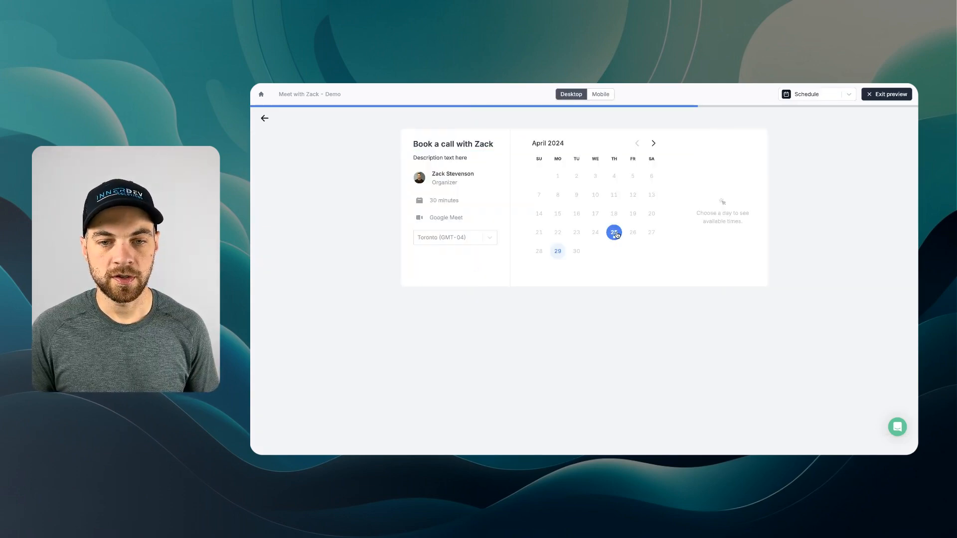
left_click(721, 169)
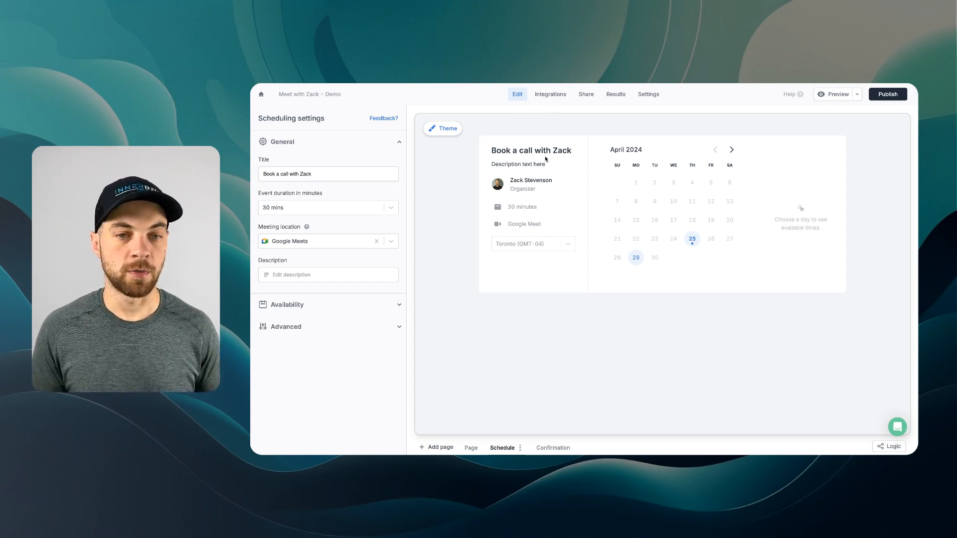
Examine the form's Google Calendar connection and browse the available third-party integrations.
left_click(547, 94)
scroll(473, 282, "down", 2)
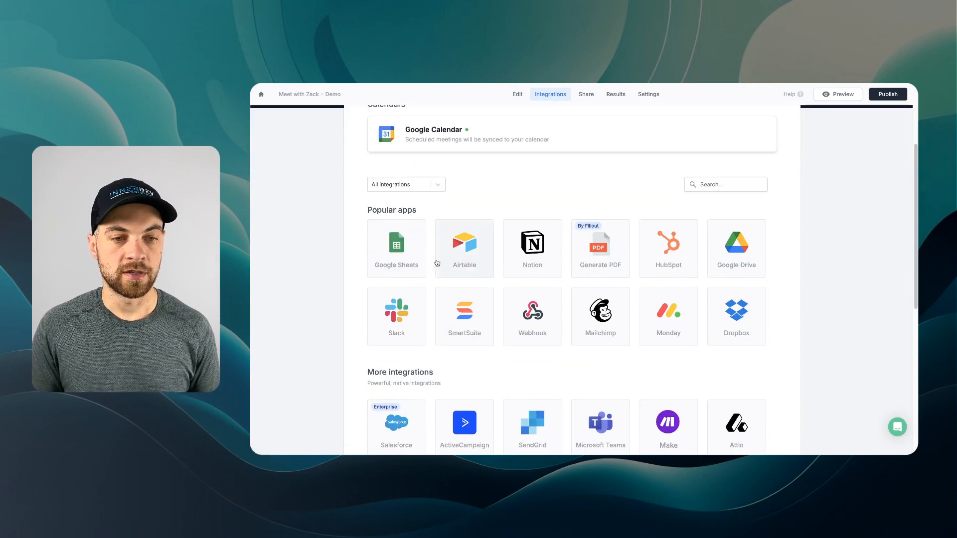
scroll(380, 240, "up", 1)
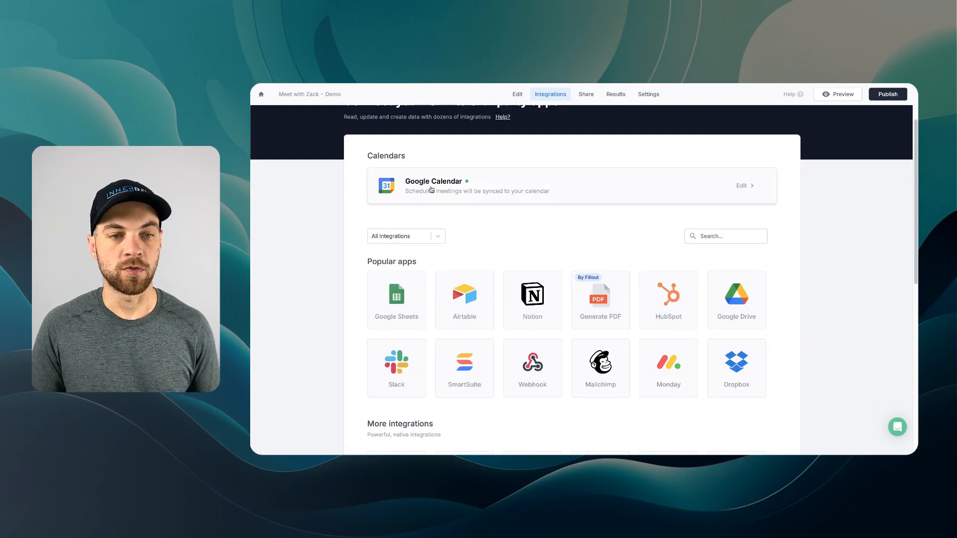
left_click(741, 187)
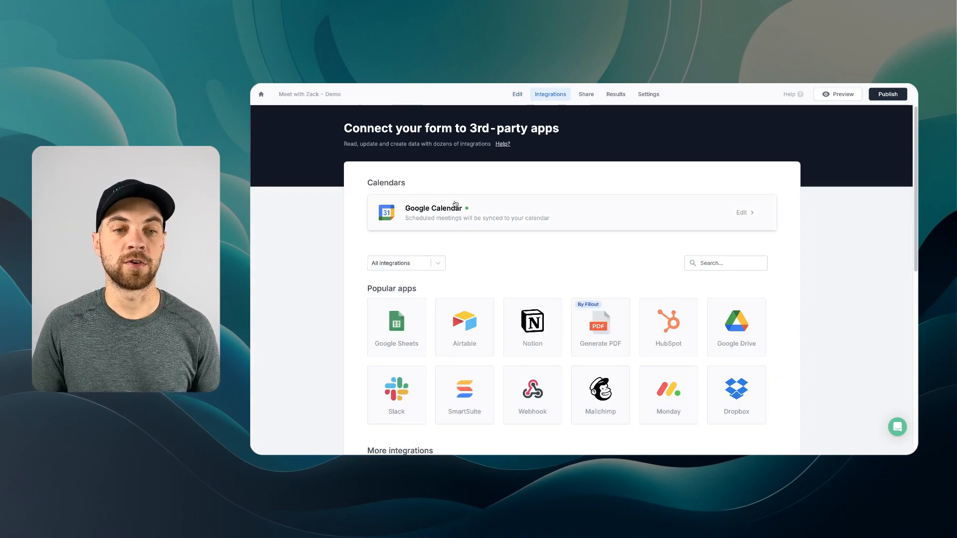
scroll(468, 209, "down", 2)
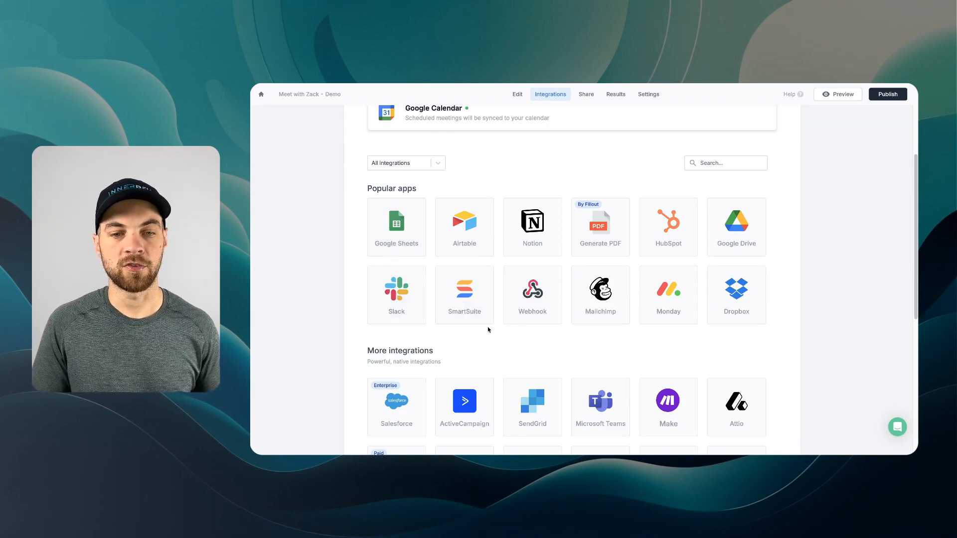
scroll(550, 354, "down", 5)
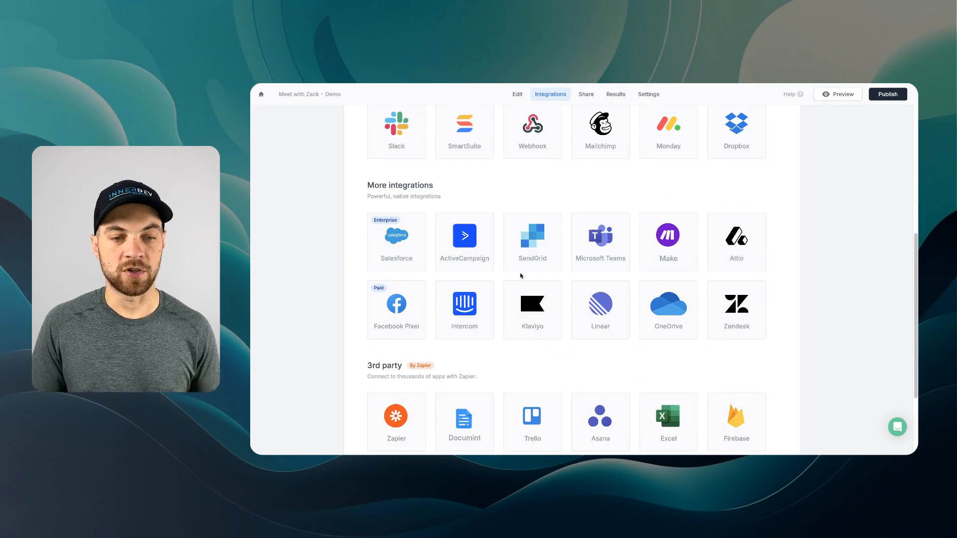
scroll(521, 276, "up", 6)
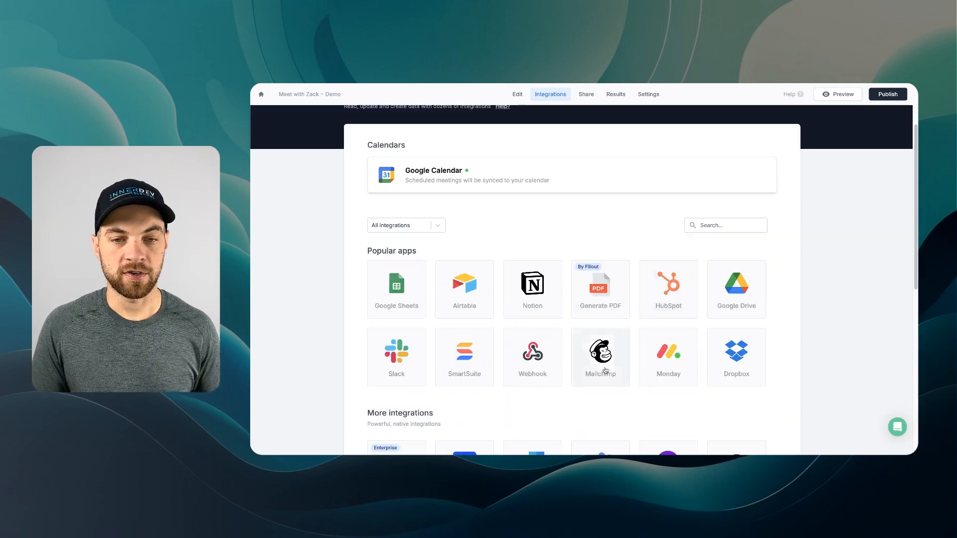
Start a SmartSuite integration for the form using the SmartSuite - Demos account.
left_click(473, 359)
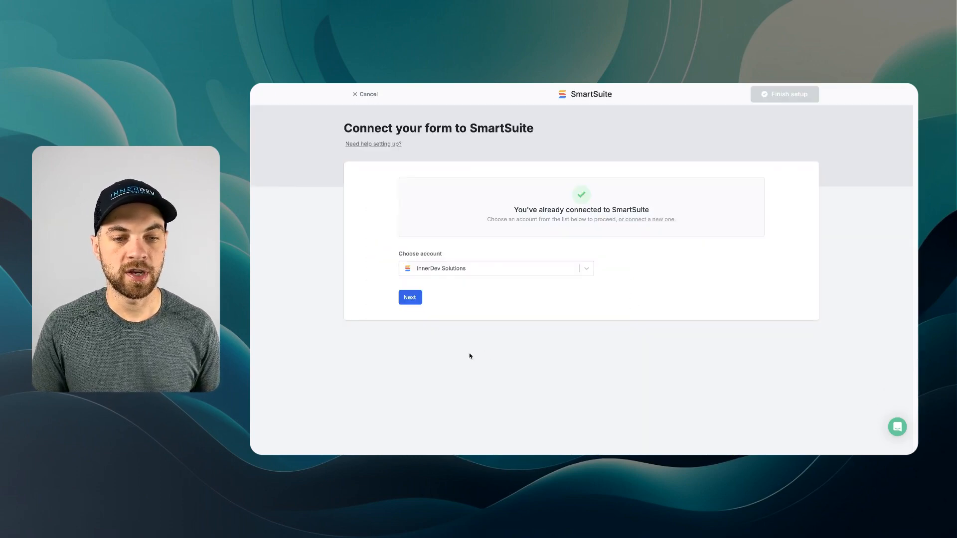
left_click(529, 270)
left_click(459, 318)
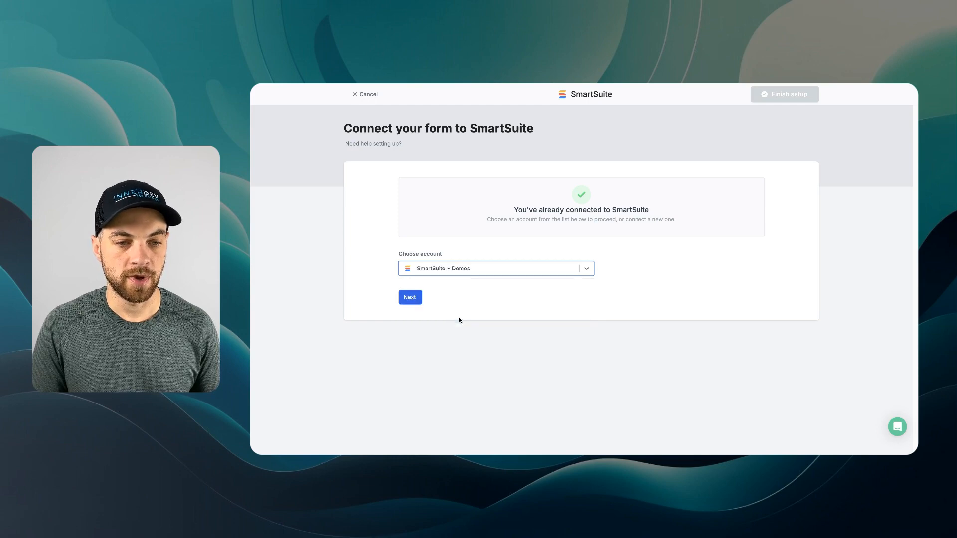
left_click(410, 298)
Sync the form responses to the _Contacts app in the CRM solution and complete the connection.
left_click(533, 215)
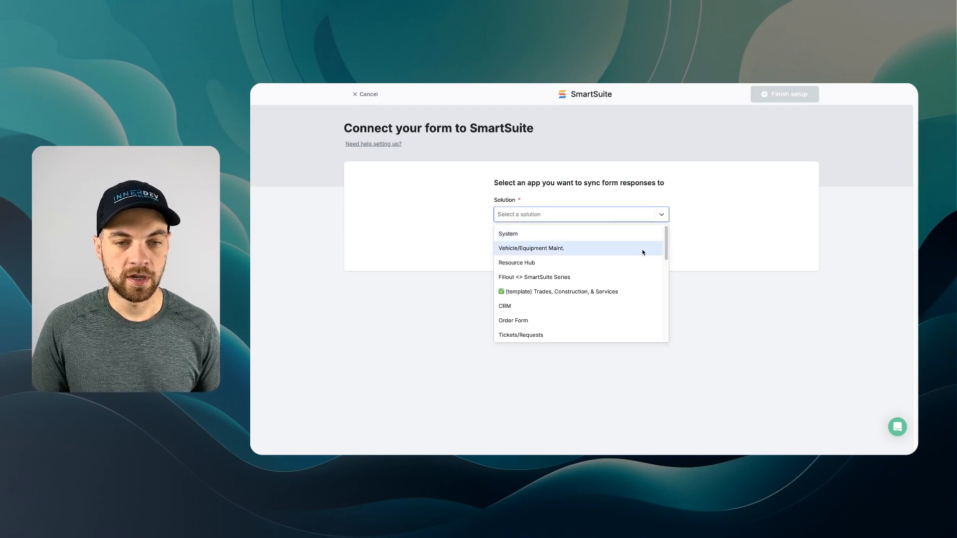
type("cr")
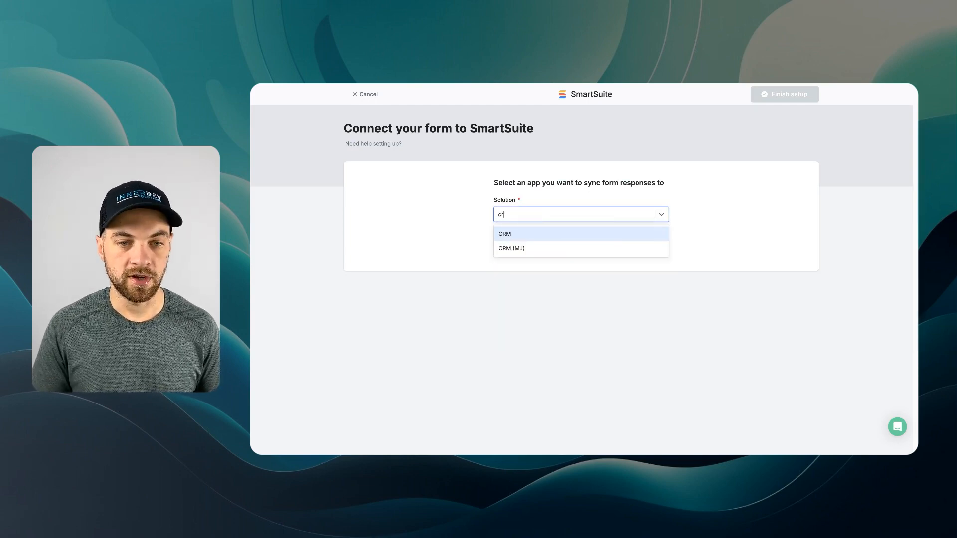
left_click(572, 237)
left_click(606, 251)
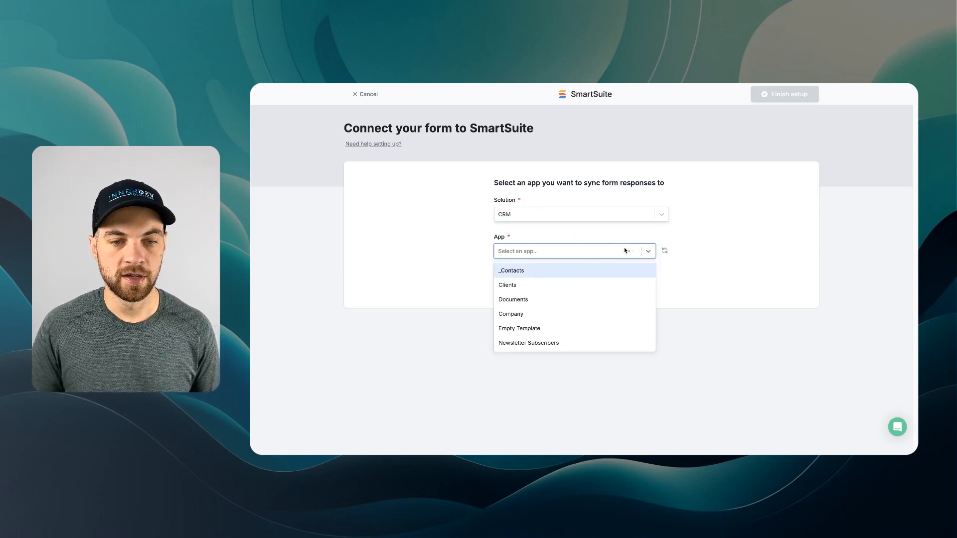
left_click(548, 271)
left_click(512, 277)
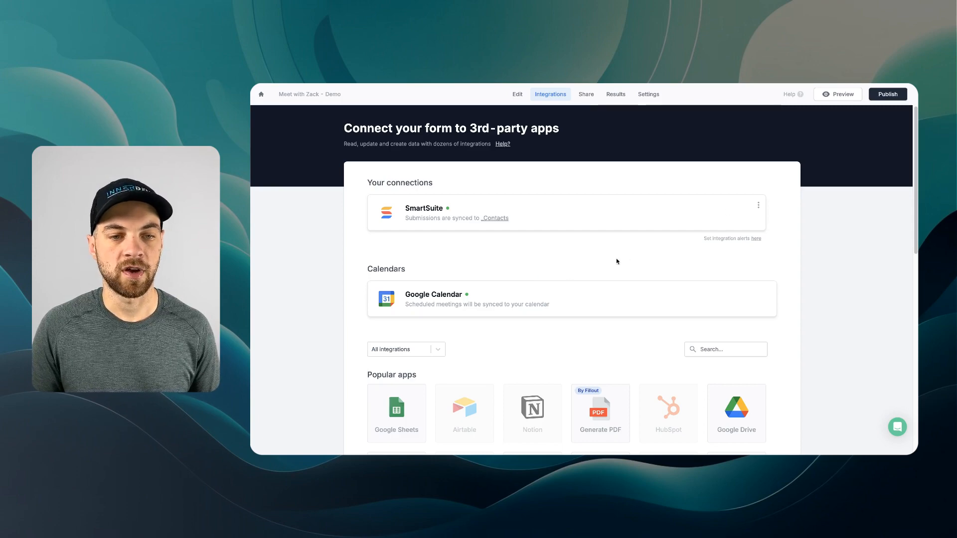
Return to editing the form and connect the Name question to the SmartSuite Full Name field.
left_click(516, 94)
left_click(523, 151)
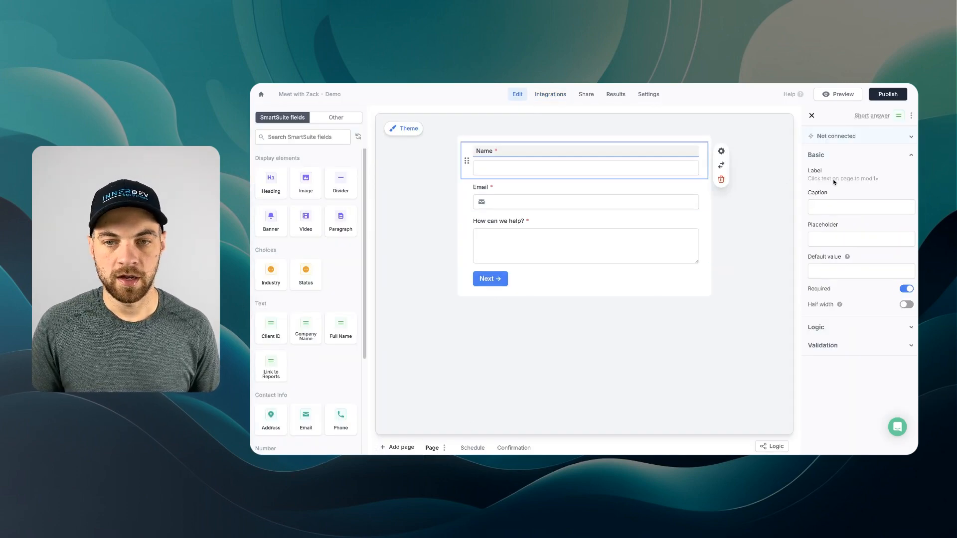
left_click(860, 170)
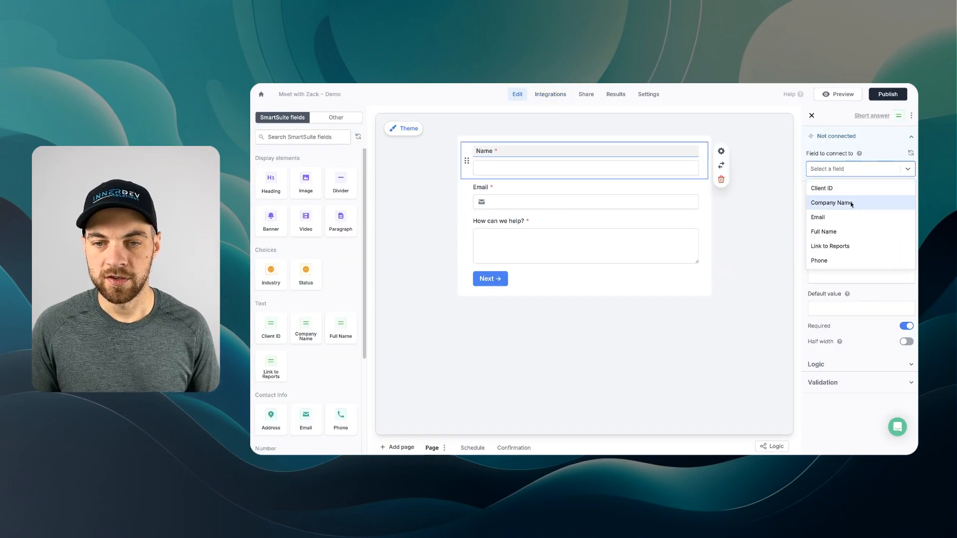
left_click(837, 233)
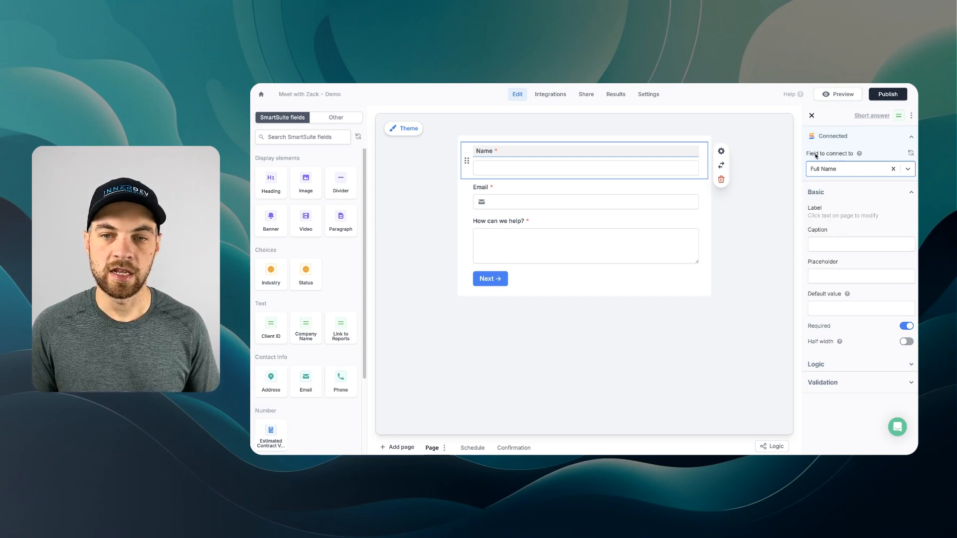
Connect the form's Email question to the SmartSuite Email field.
left_click(522, 197)
left_click(842, 139)
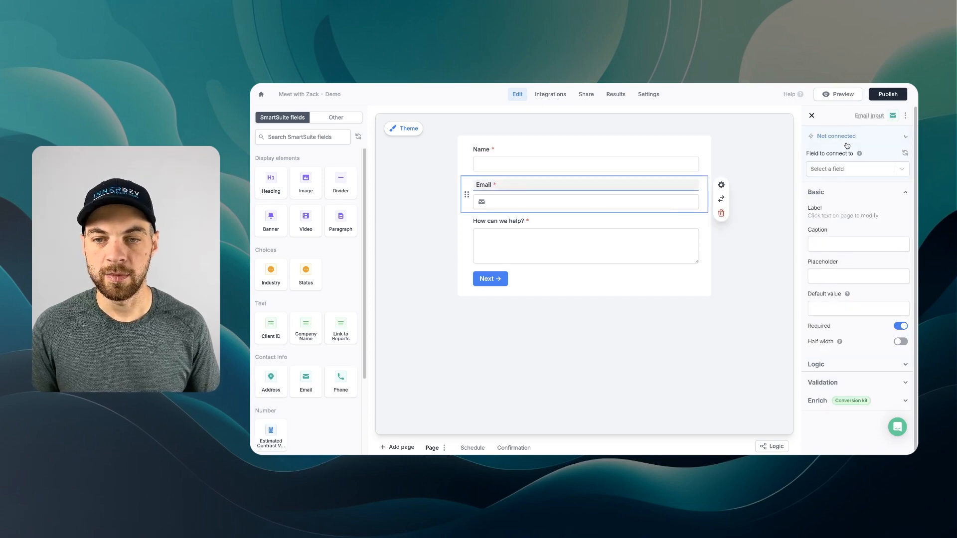
left_click(859, 168)
left_click(836, 214)
Check which SmartSuite fields are available to connect to the "How can we help?" question.
left_click(837, 136)
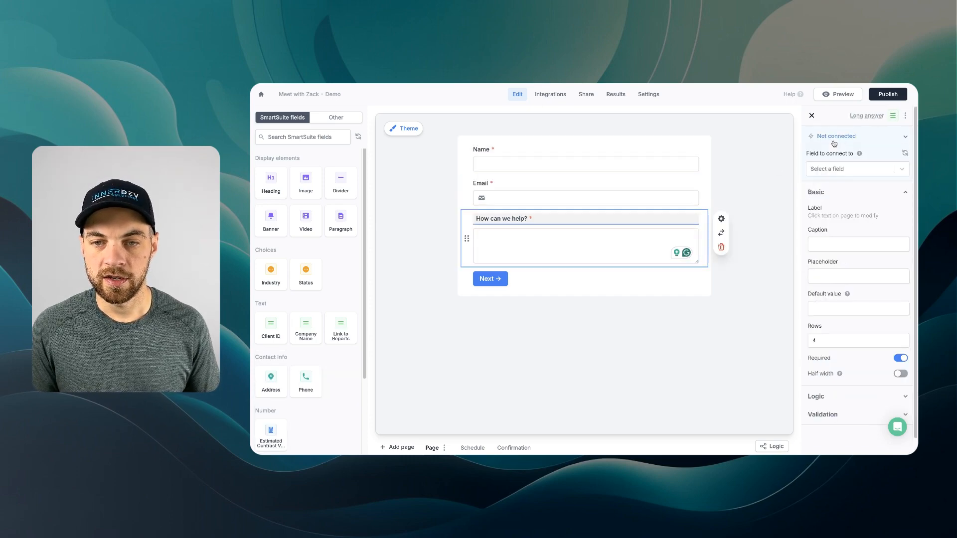
left_click(840, 169)
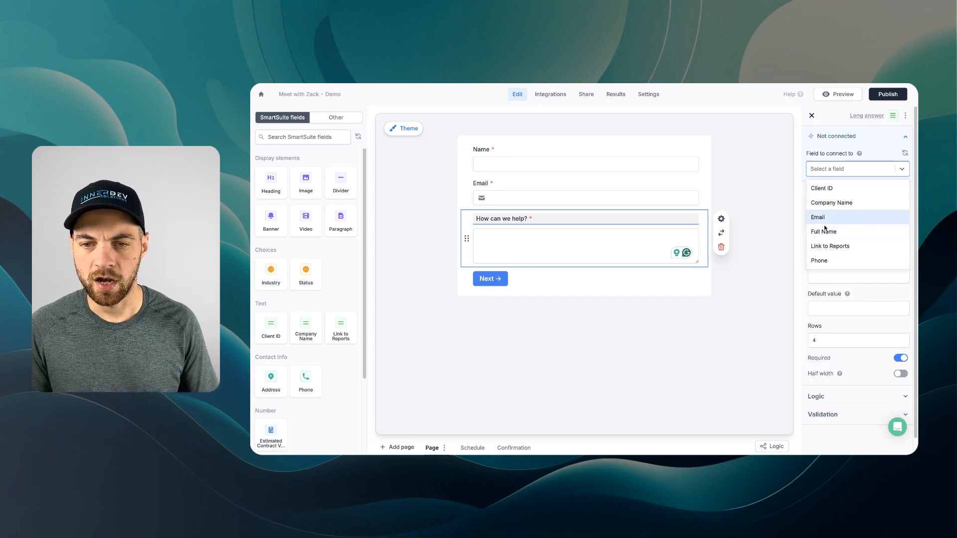
left_click(693, 356)
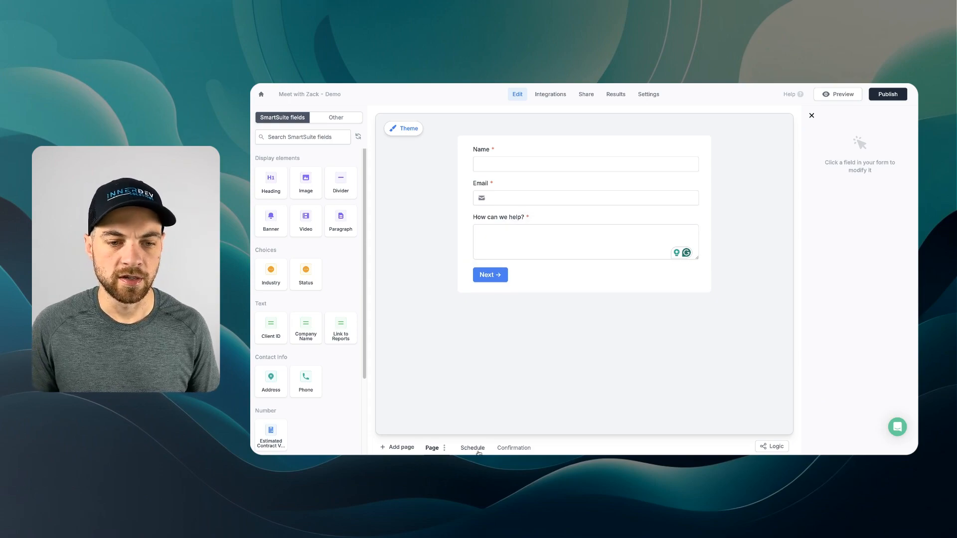
Switch to SmartSuite and add a Link field named "Meeting Link" to the _Contacts app in the CRM solution.
key("alt+Tab")
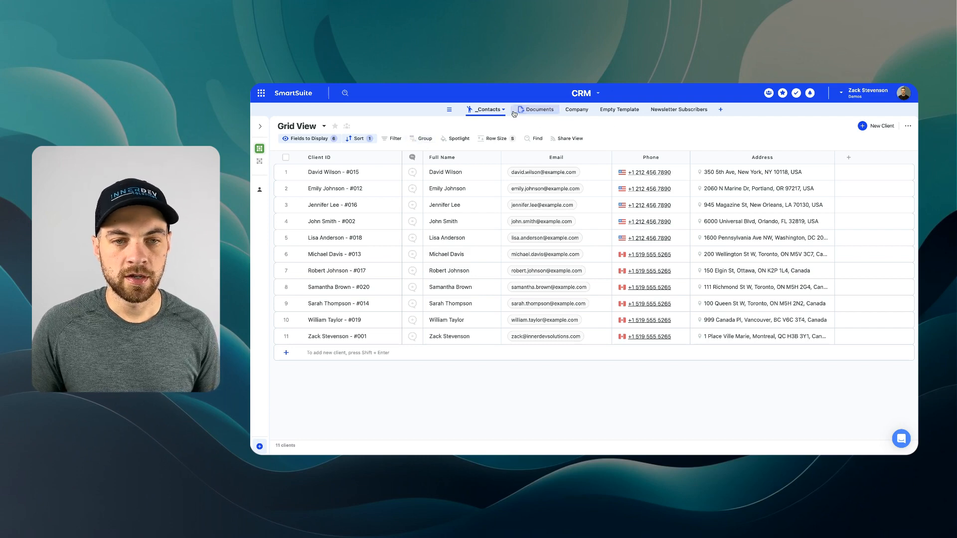
left_click(848, 157)
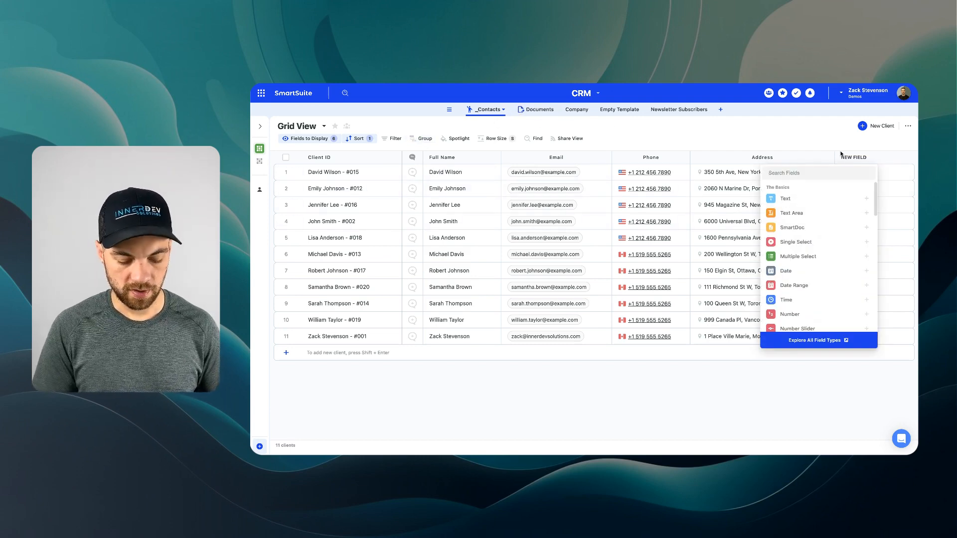
type("link")
left_click(795, 199)
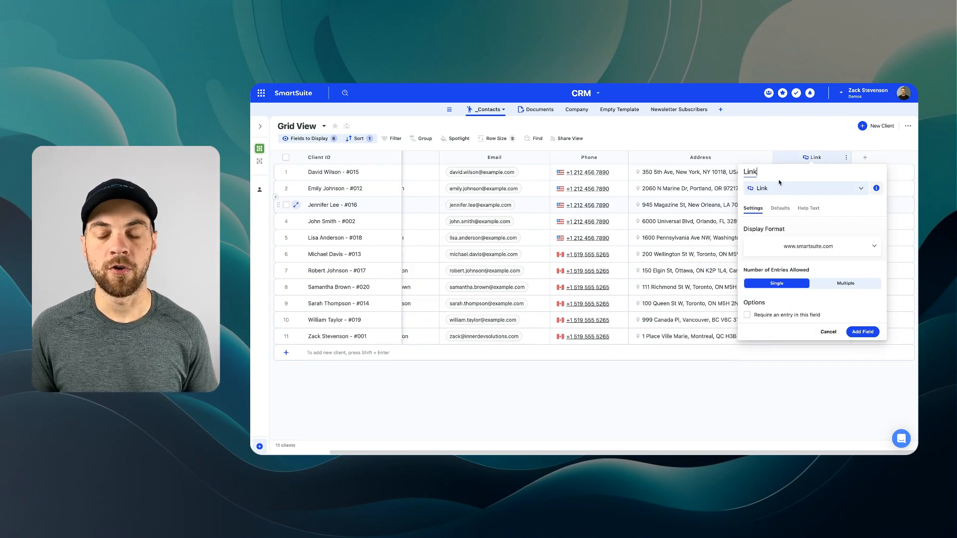
double_click(754, 173)
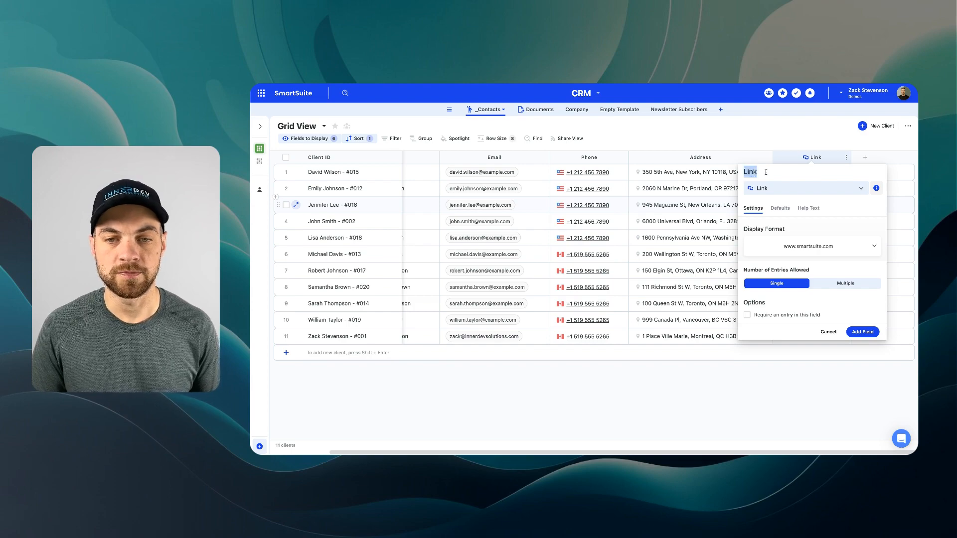
type("Meeting Link")
key("Return")
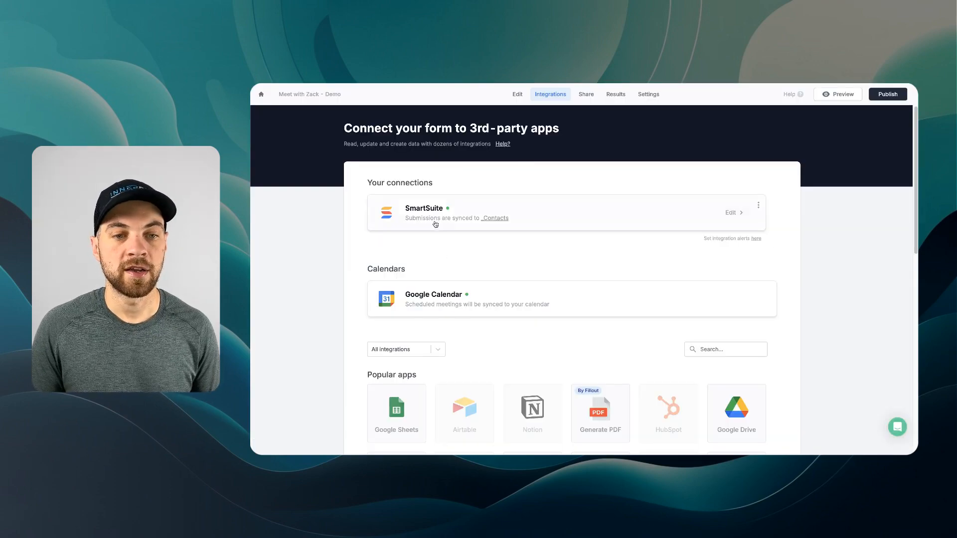
In Fillout's SmartSuite integration, add a mapping from the Meeting Link field to the Schedule page's Event URL.
left_click(437, 222)
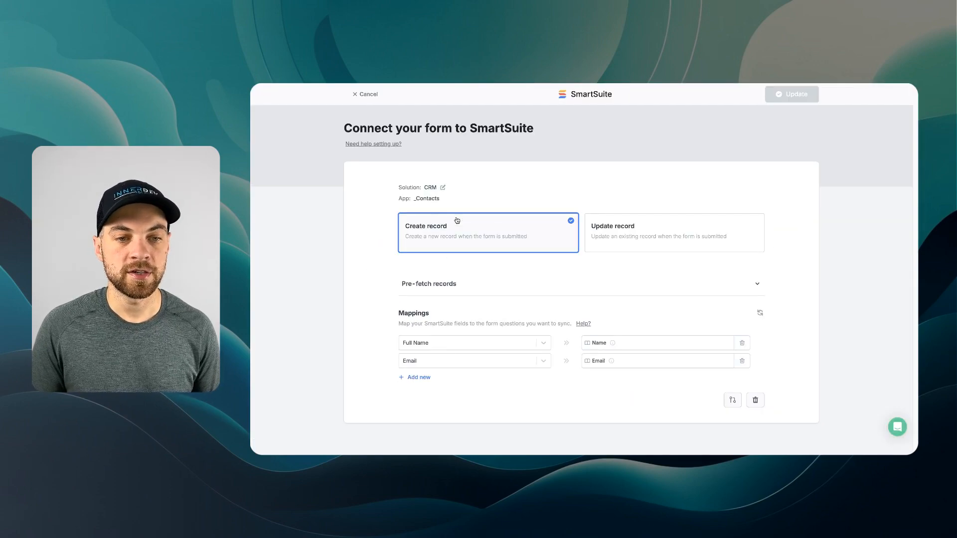
left_click(415, 379)
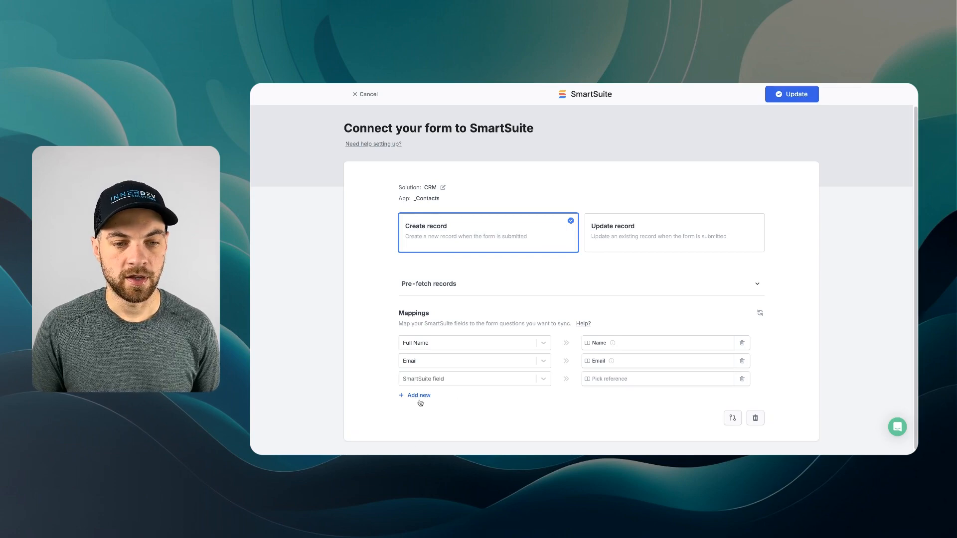
left_click(437, 379)
type("meet")
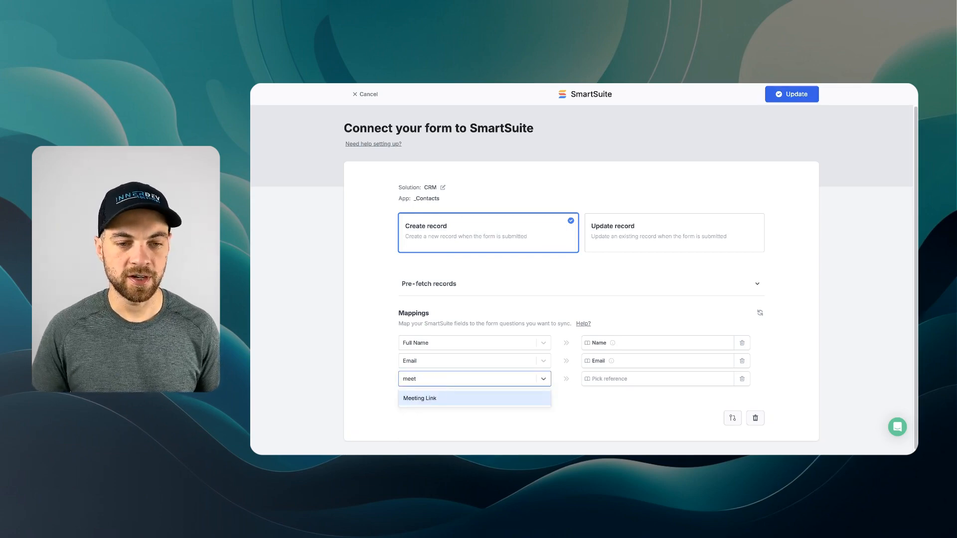
left_click(442, 398)
left_click(649, 380)
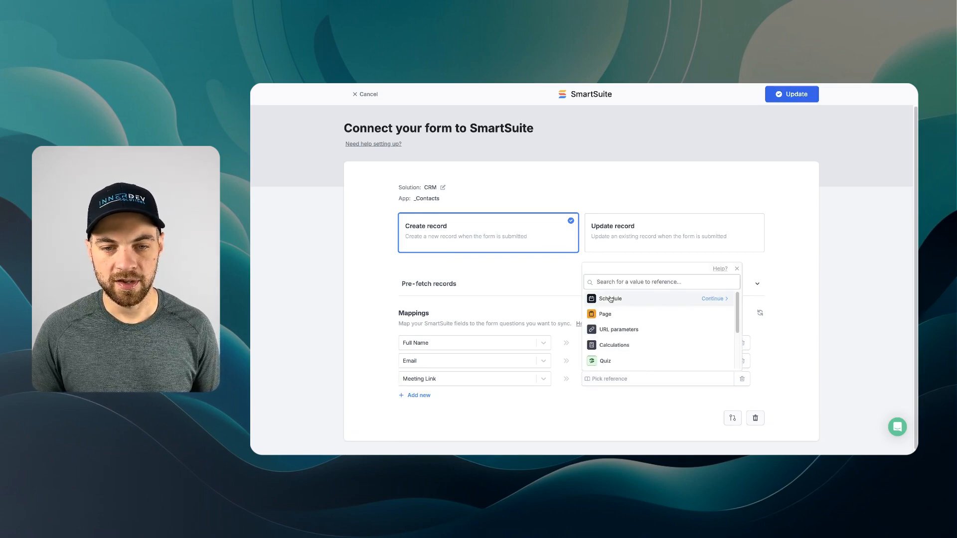
left_click(713, 299)
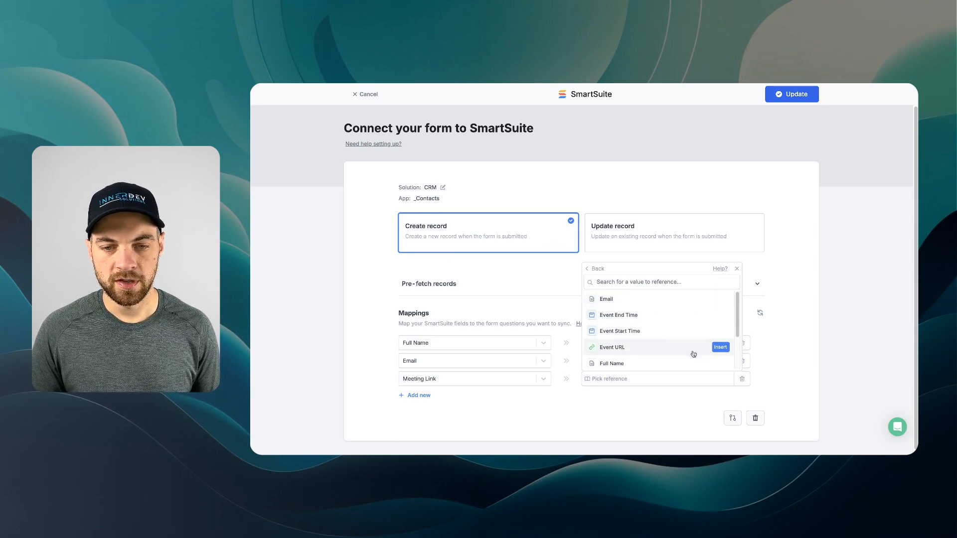
left_click(720, 348)
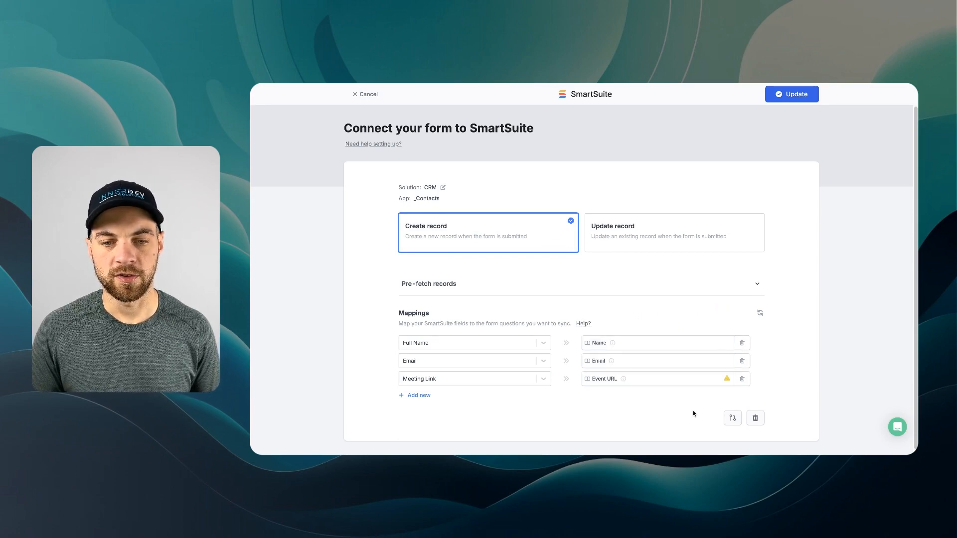